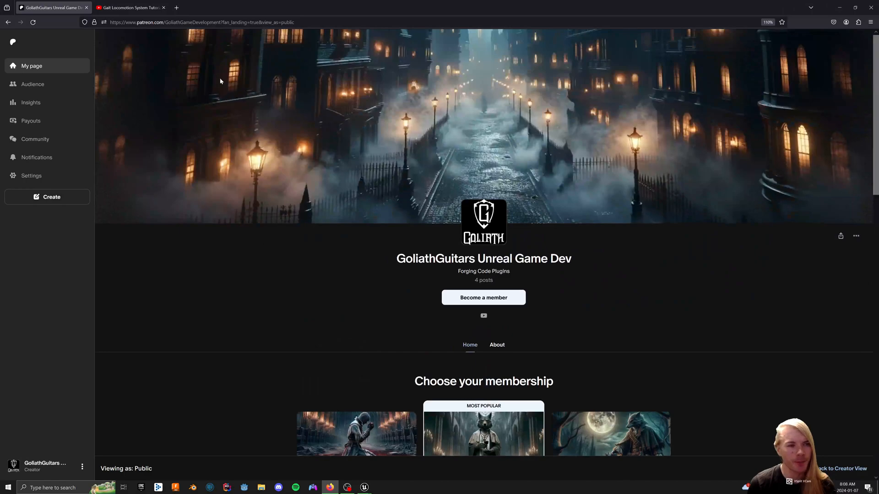
Check the Gait Locomotion System Tutorials playlist on YouTube and put the browser away to reveal the desktop.
left_click(132, 7)
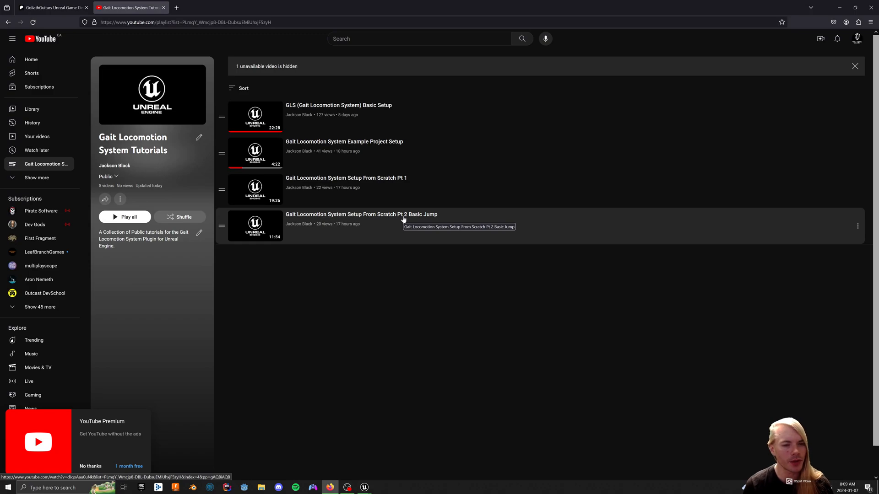
left_click(864, 5)
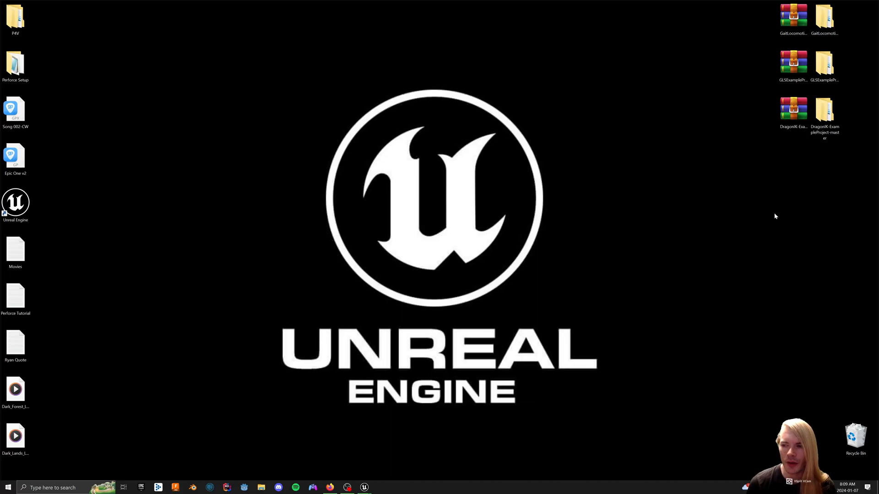
left_click_drag(782, 216, 800, 121)
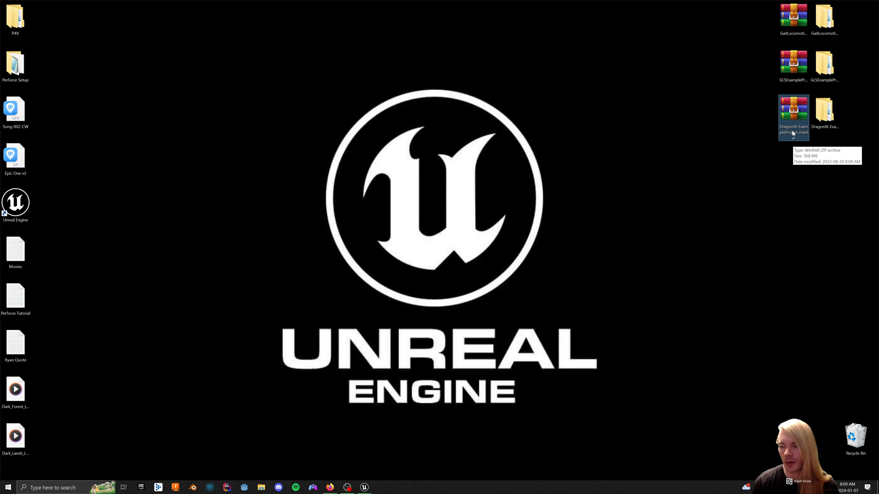
left_click(825, 114)
left_click(823, 187)
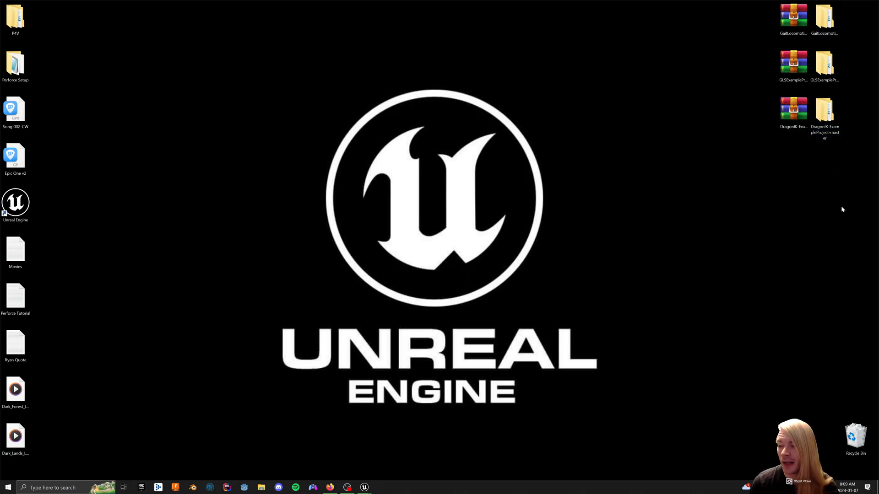
left_click_drag(828, 144, 826, 117)
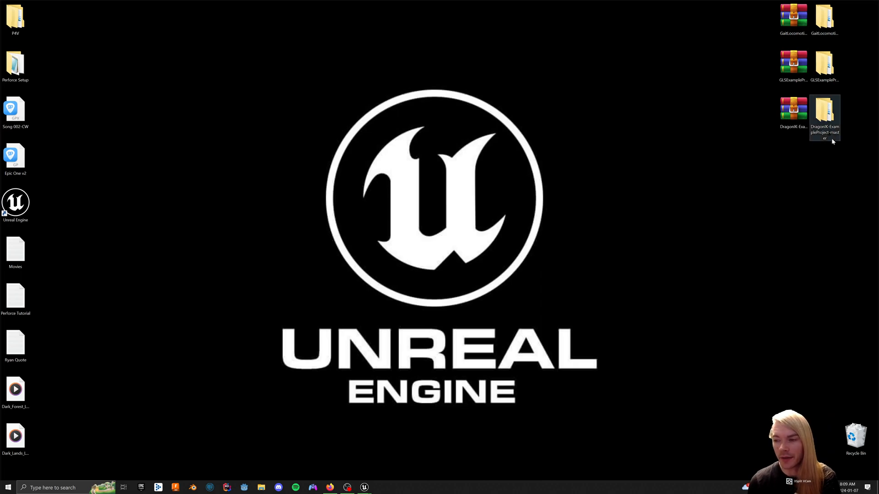
left_click(824, 115)
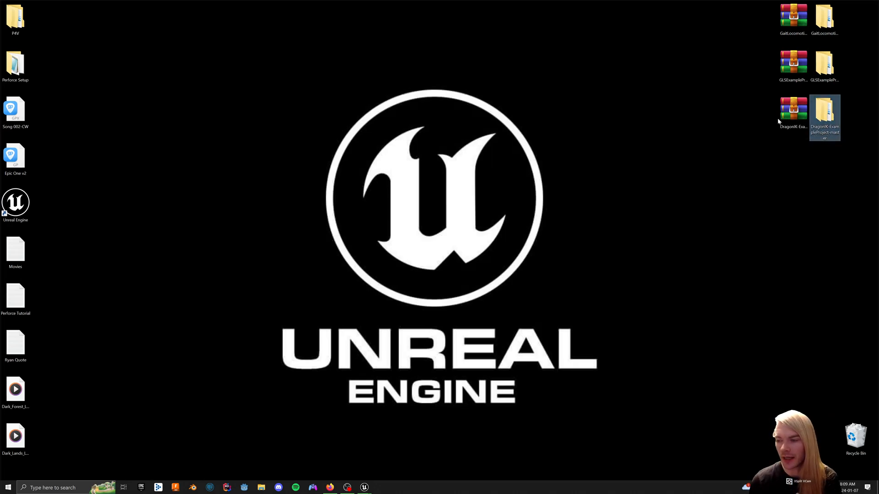
left_click(800, 116)
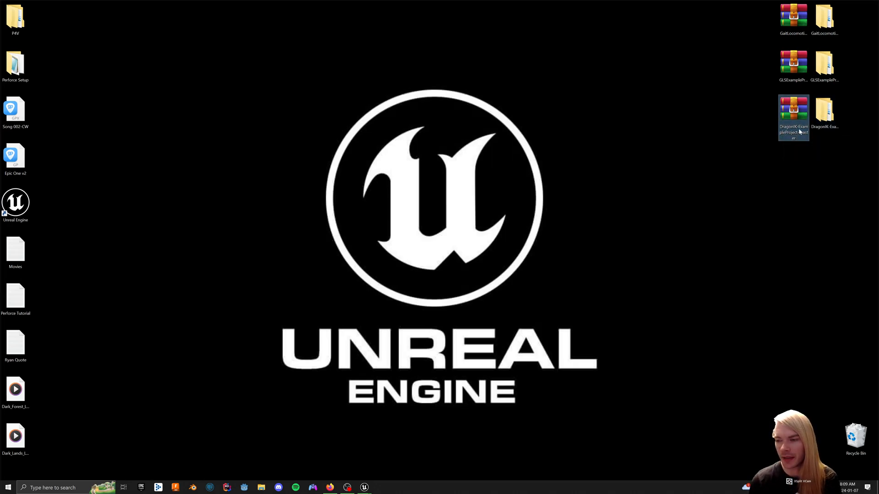
left_click(814, 112)
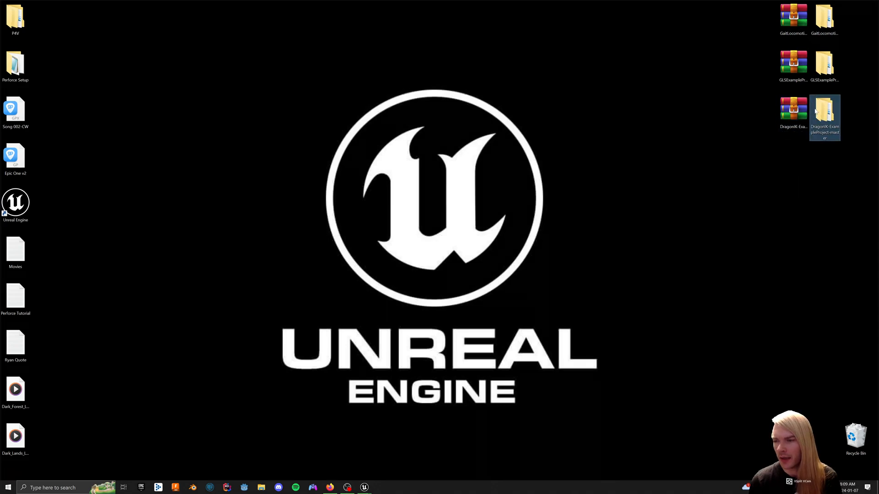
Look inside the nested DragonIK-ExampleProject-master folder for the project files and close the folder window.
double_click(826, 114)
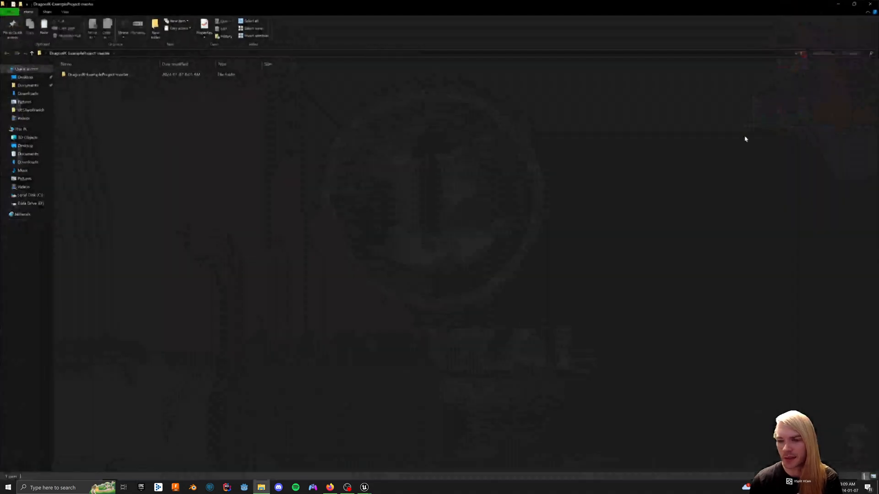
double_click(98, 74)
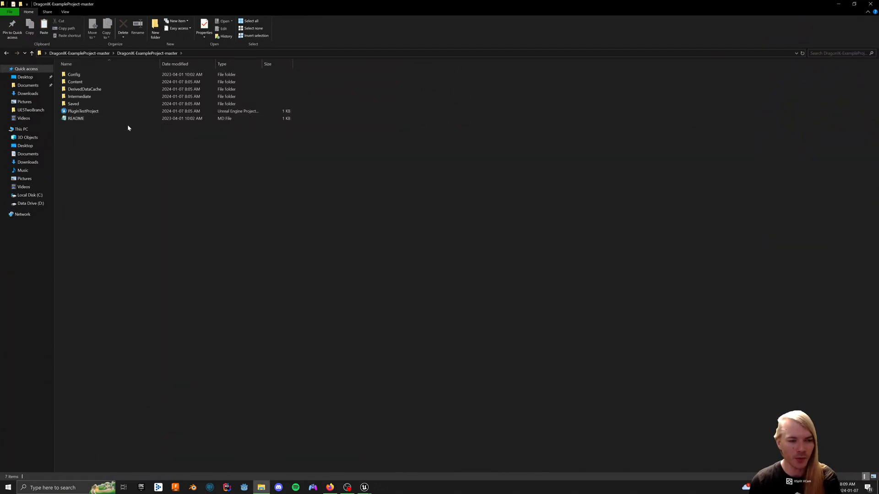
left_click(870, 3)
Switch to the PluginTestProject window in Unreal Editor and filter the project content to Animation Blueprint assets.
left_click(364, 487)
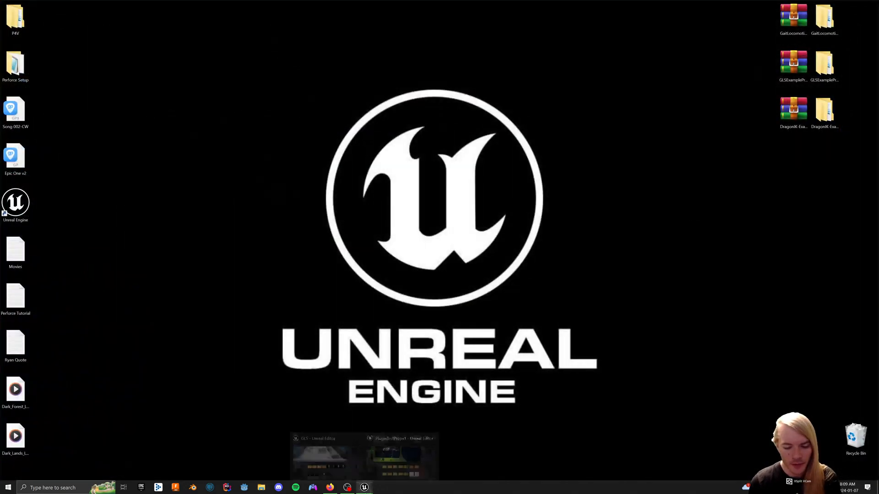
left_click(398, 459)
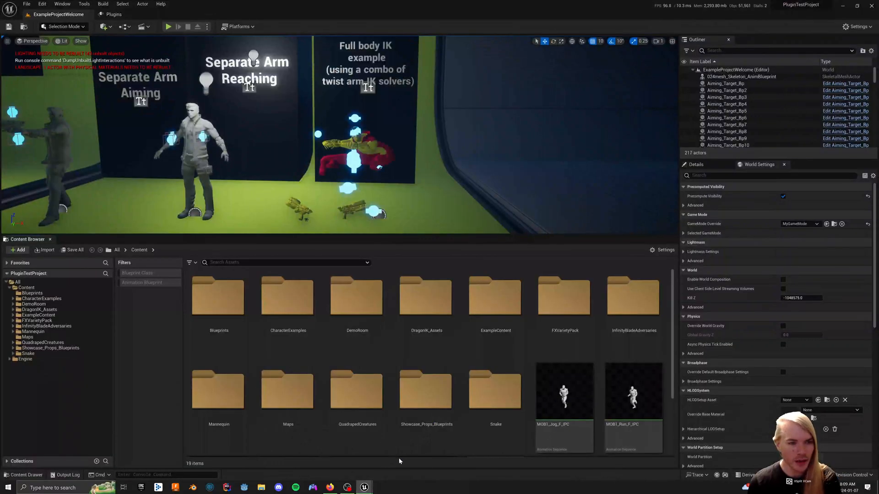
left_click(192, 263)
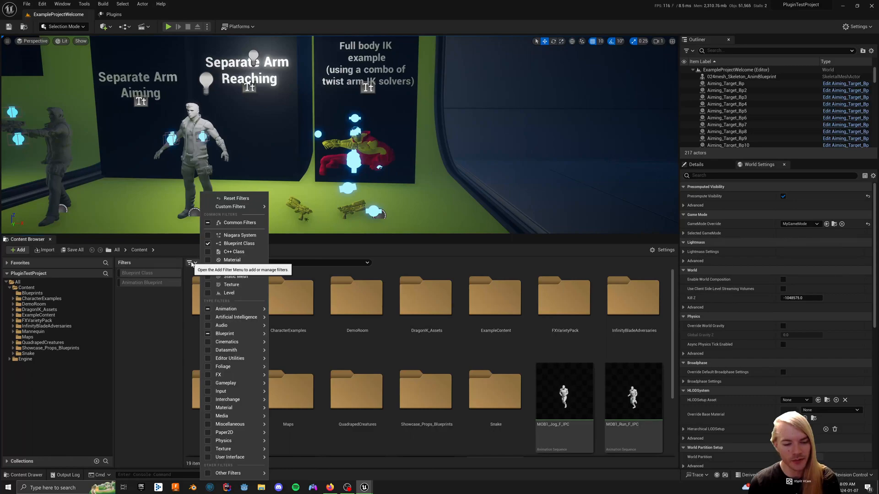
mouse_move(226, 309)
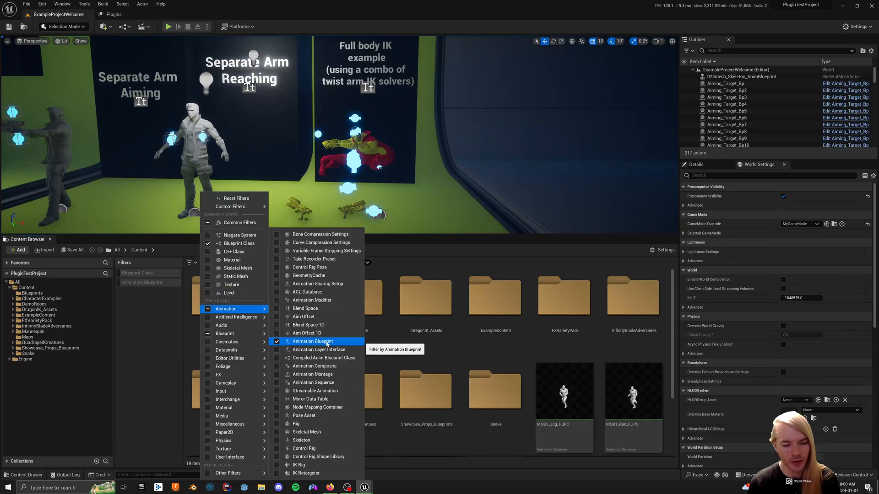
left_click(156, 301)
left_click(148, 283)
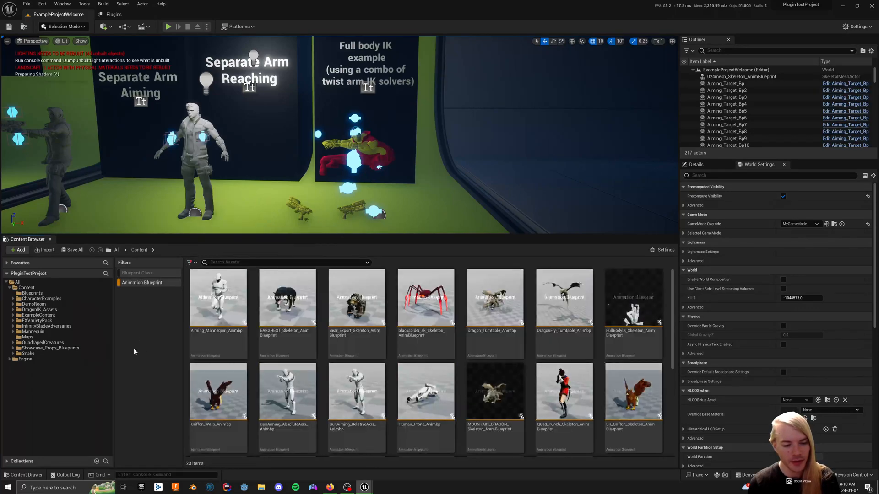
Look through the project's filtered animation blueprints to see which example characters are included.
scroll(387, 375, "down", 5)
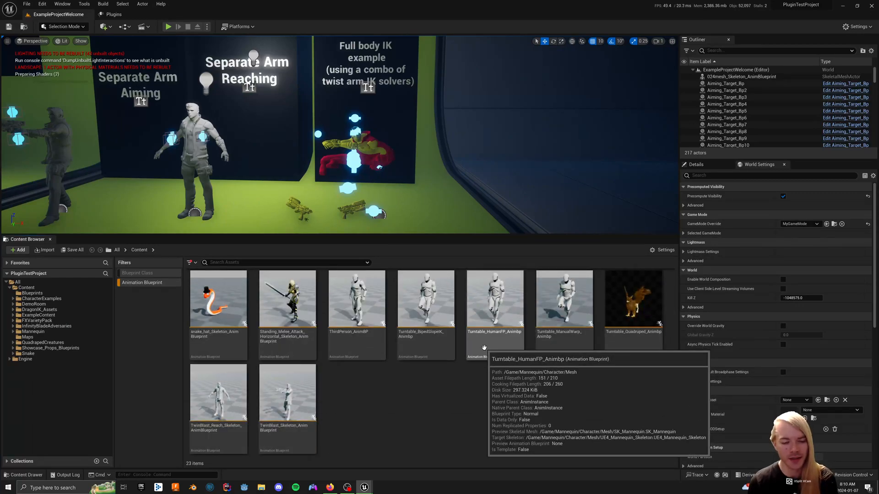
left_click(147, 283)
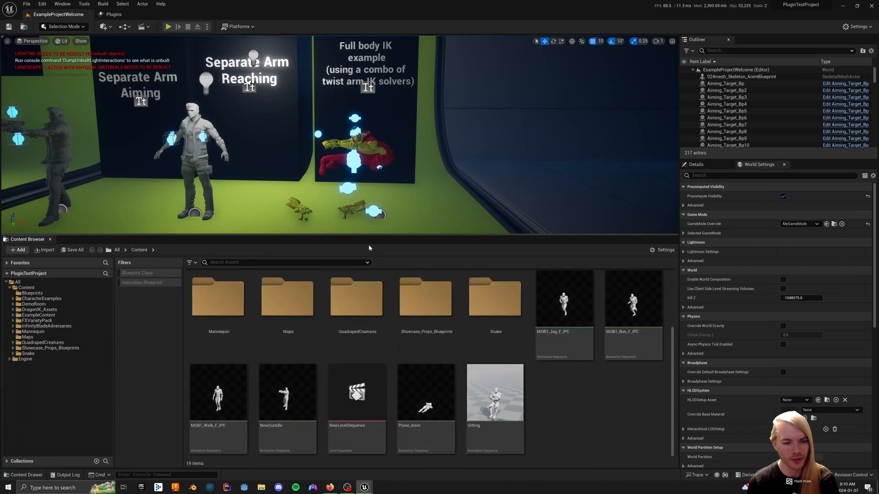
left_click(147, 283)
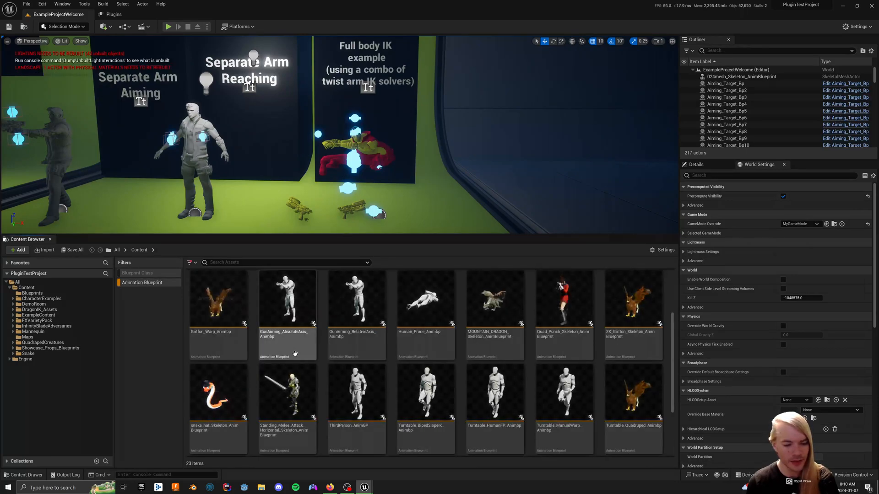
scroll(280, 359, "up", 2)
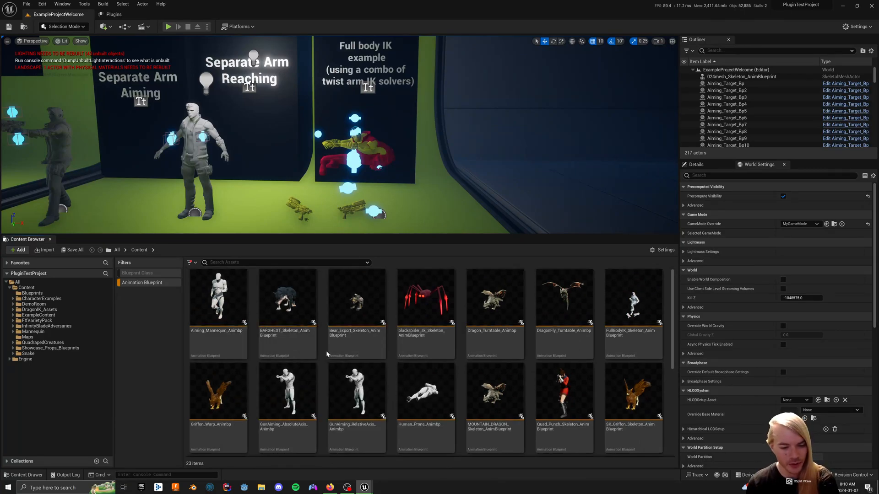
left_click(227, 342)
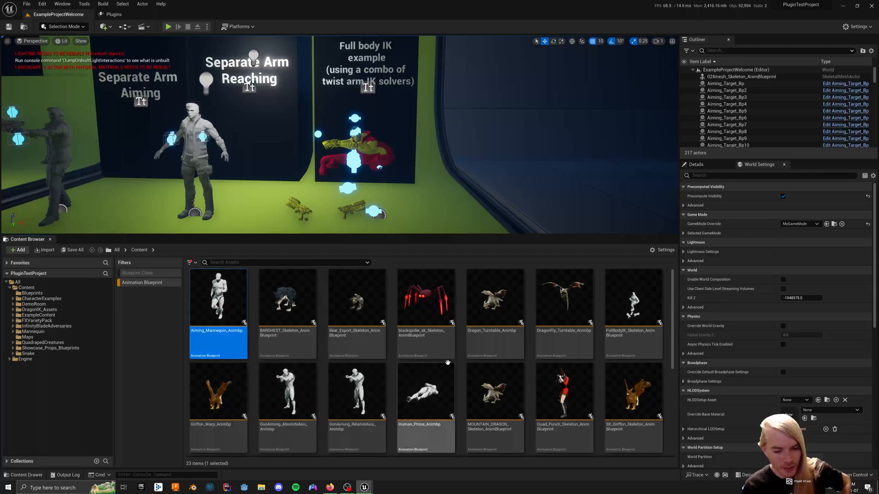
scroll(447, 363, "down", 4)
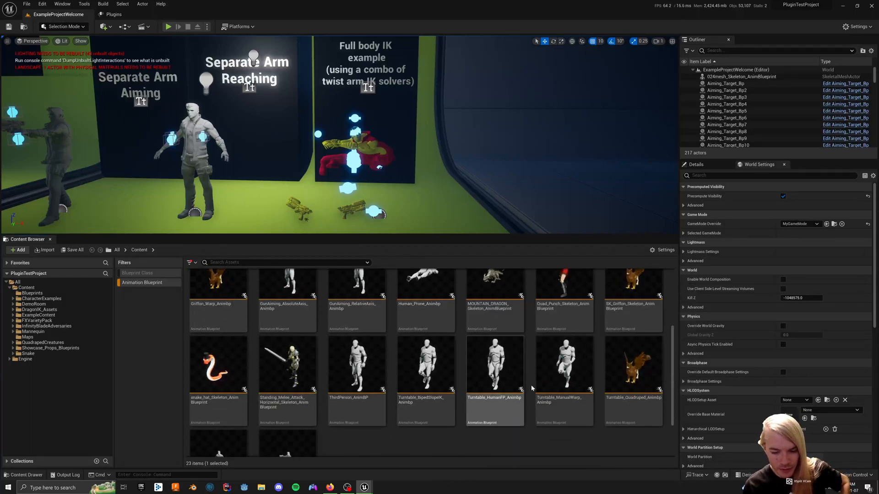
scroll(441, 410, "down", 2)
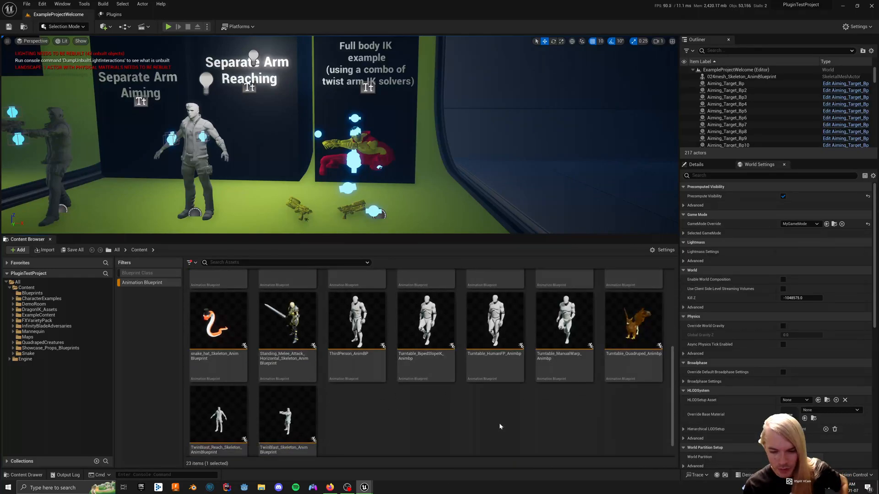
scroll(448, 414, "down", 1)
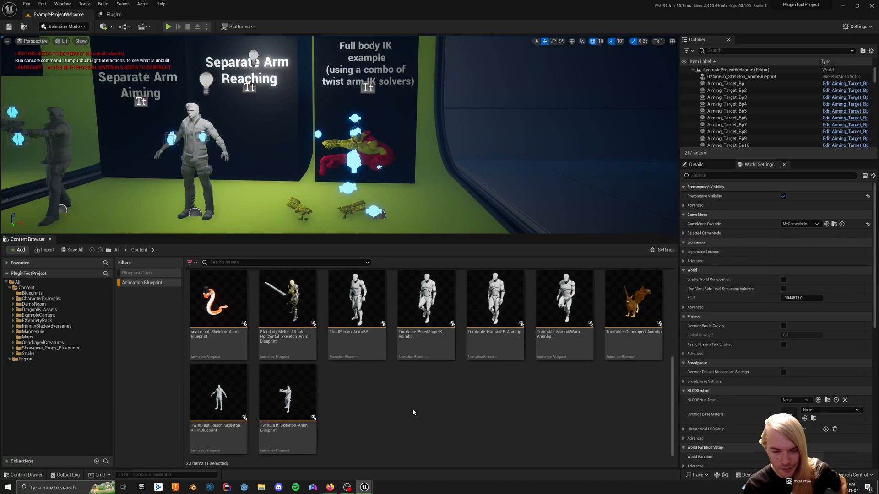
Locate the selected game mode's default pawn class and open its ThirdPerson_Human_Control blueprint.
left_click(685, 233)
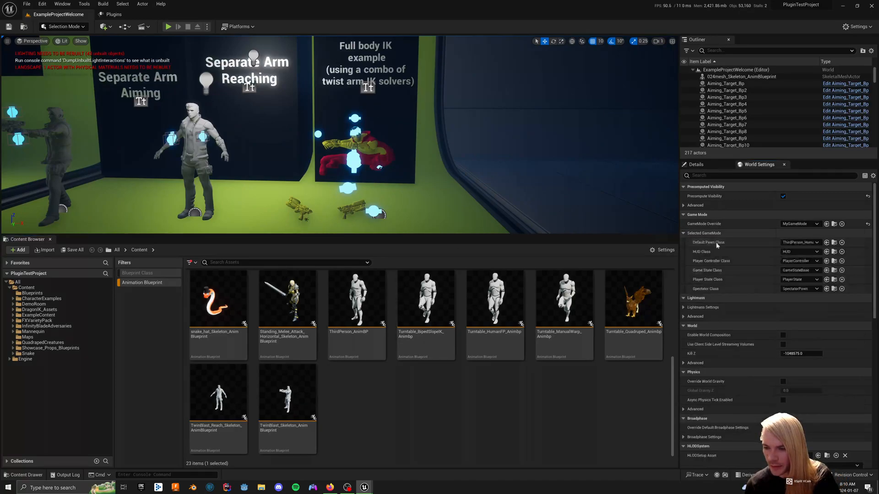
left_click(833, 243)
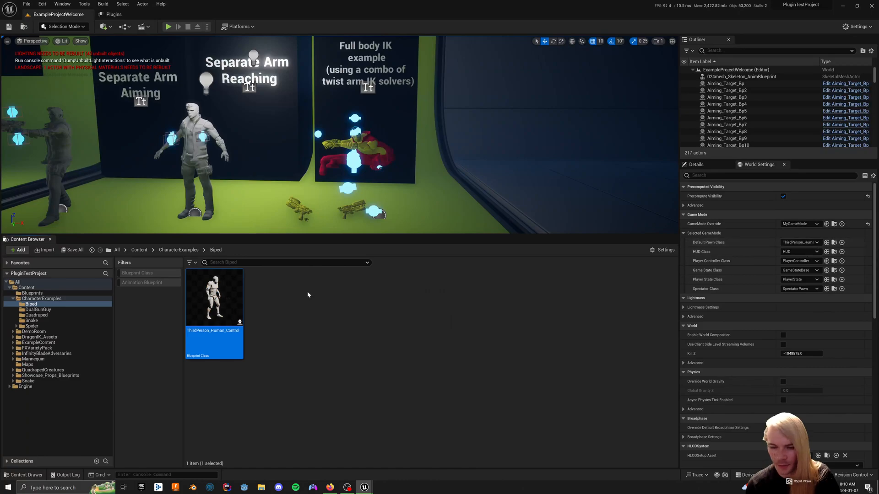
double_click(221, 323)
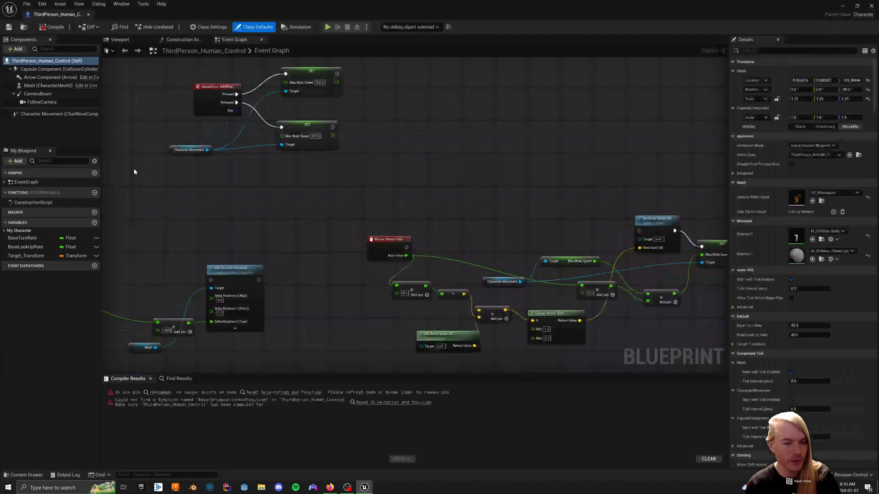
Locate the animation class used by the ThirdPerson_Human_Control mesh, close that blueprint and open ThirdPerson_AnimBP.
left_click(49, 85)
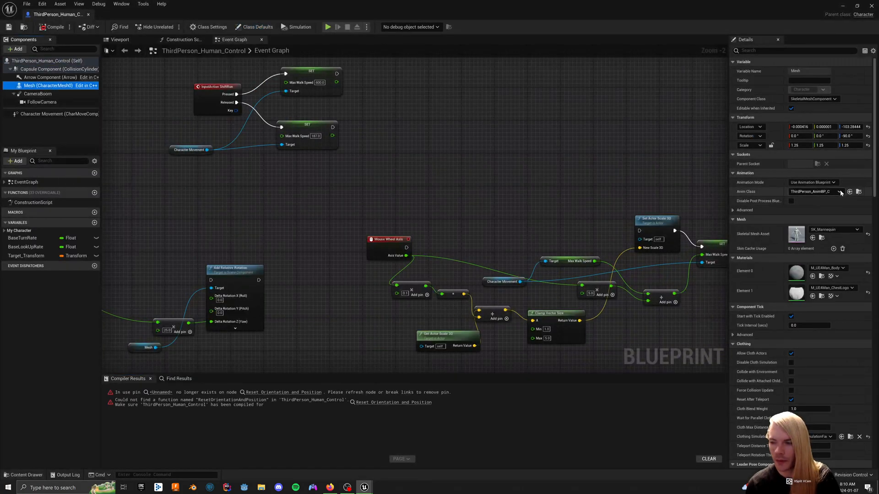
left_click(89, 14)
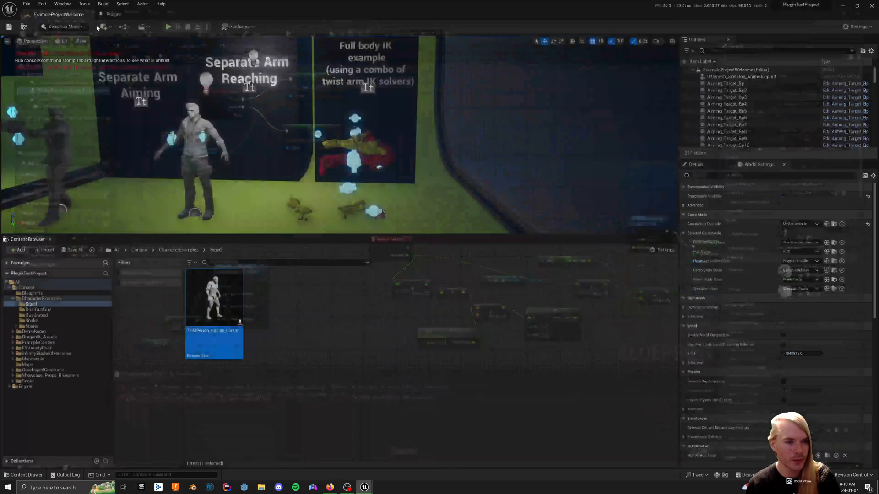
double_click(230, 306)
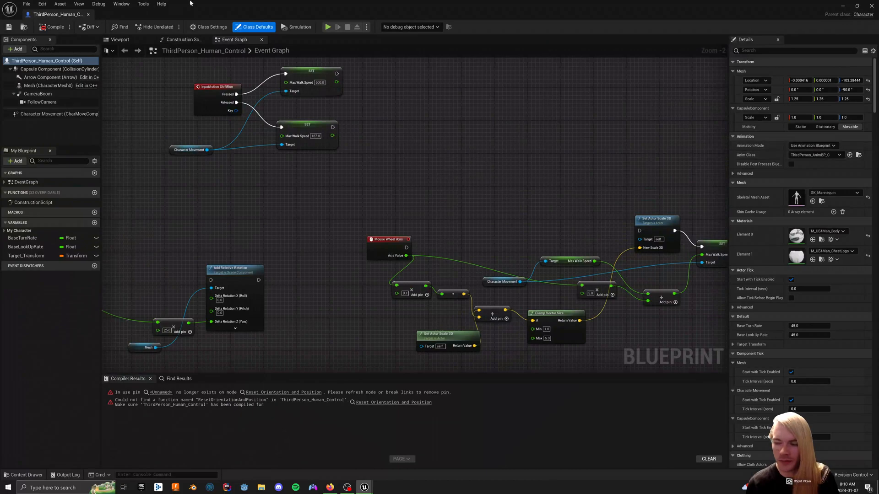
left_click(89, 14)
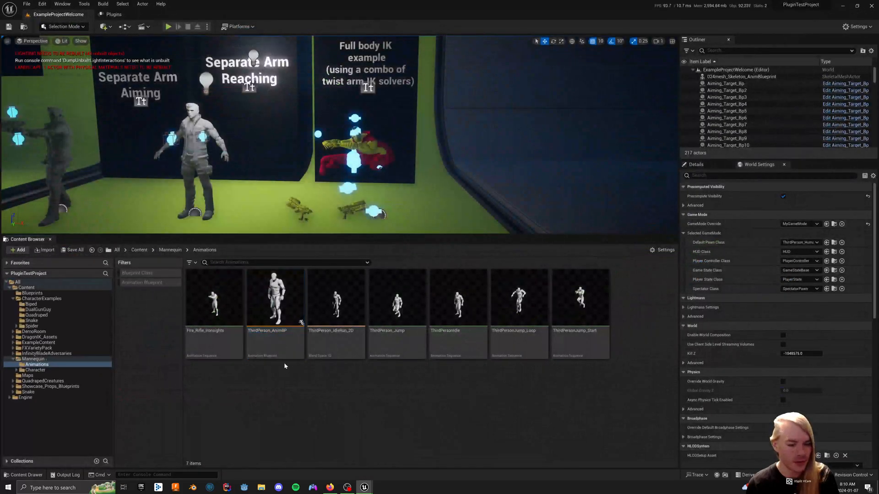
double_click(277, 305)
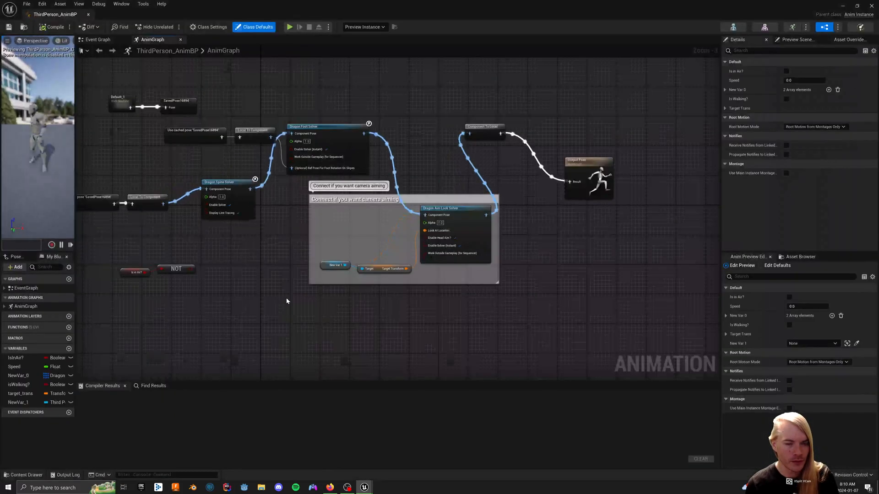
Connect the Dragon Foot Solver directly to Component To Local and move the camera aiming comment group below the main chain.
right_click_drag(342, 269, 364, 268)
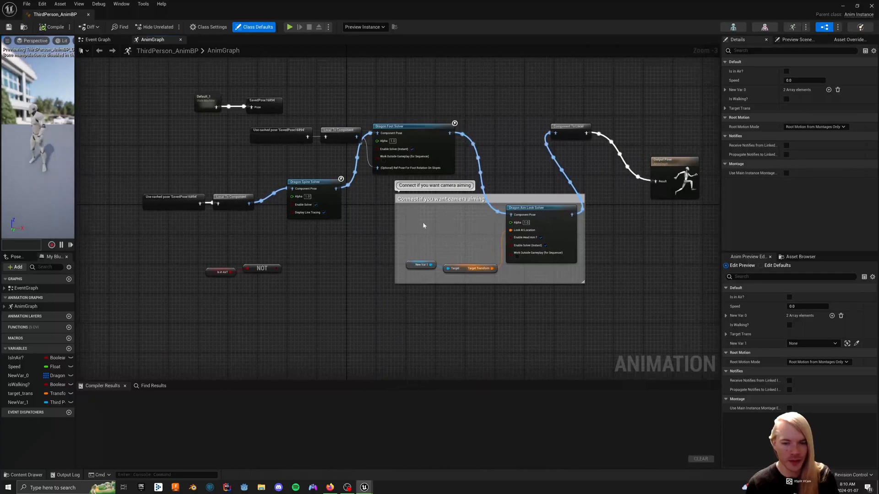
left_click(419, 140)
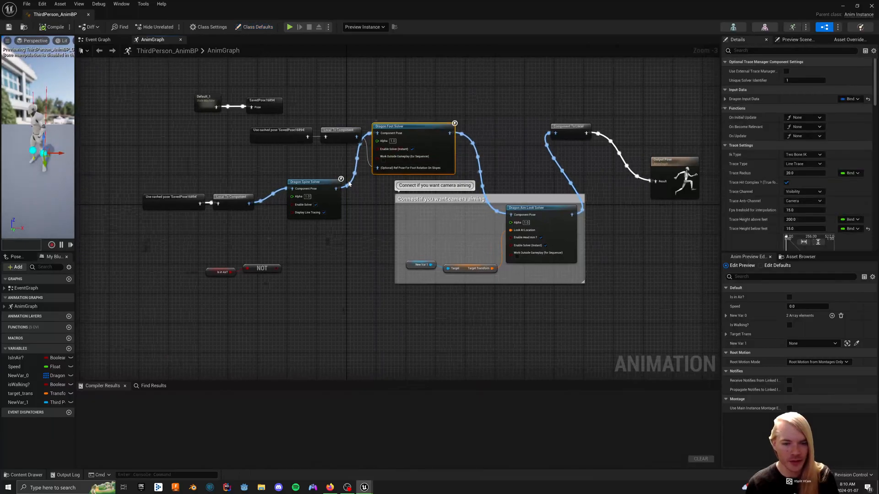
left_click(353, 238)
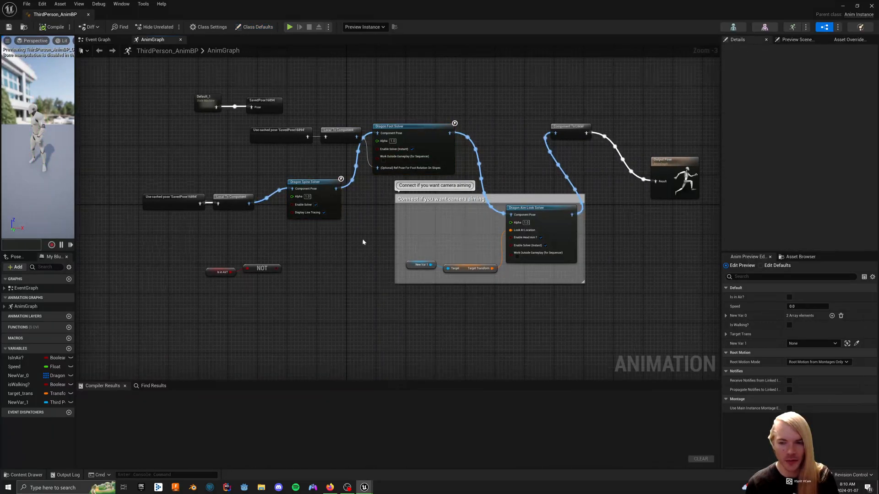
left_click_drag(450, 133, 555, 133)
left_click_drag(583, 300, 405, 206)
left_click_drag(568, 316, 442, 301)
left_click(418, 256)
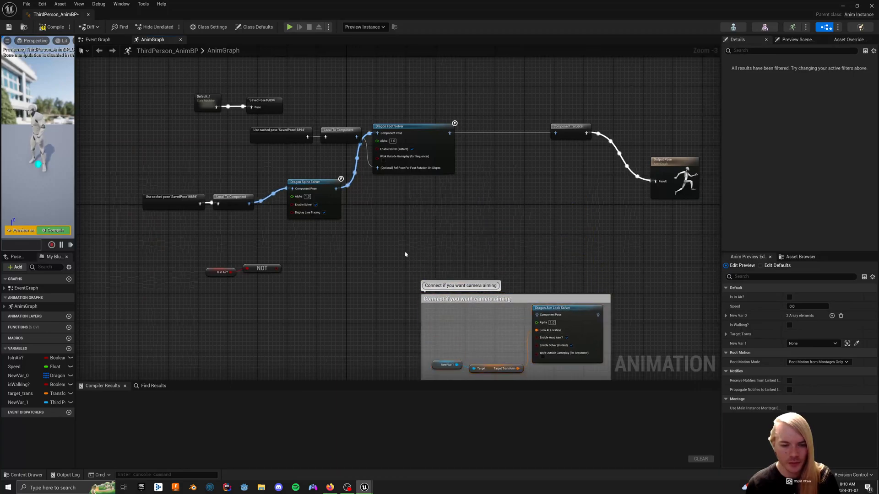
Move the two Local To Component nodes, both Dragon solvers and Component To Local together away from the cached poses, and reposition Output Pose.
right_click_drag(416, 254, 505, 270)
right_click_drag(476, 232, 348, 193)
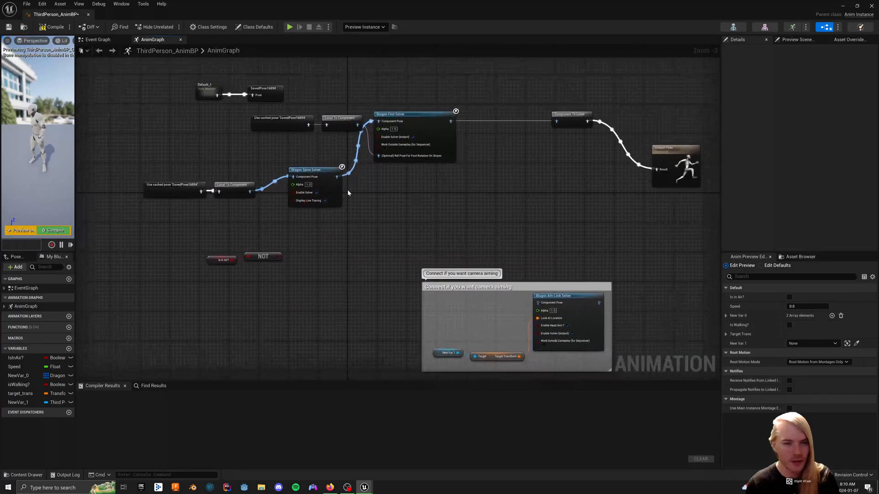
left_click(334, 127)
left_click(245, 185, "ctrl")
left_click(321, 187, "ctrl")
left_click(428, 137, "ctrl")
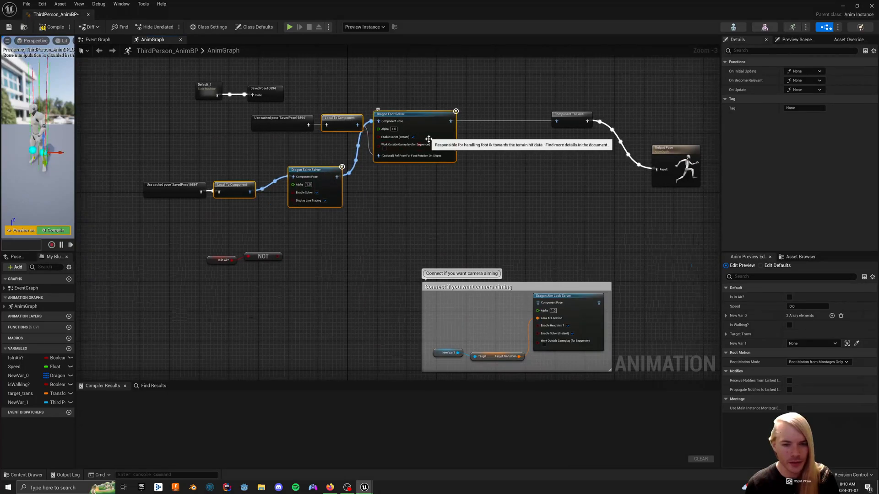
left_click(675, 164, "ctrl")
left_click(572, 125, "ctrl")
left_click(674, 168, "ctrl")
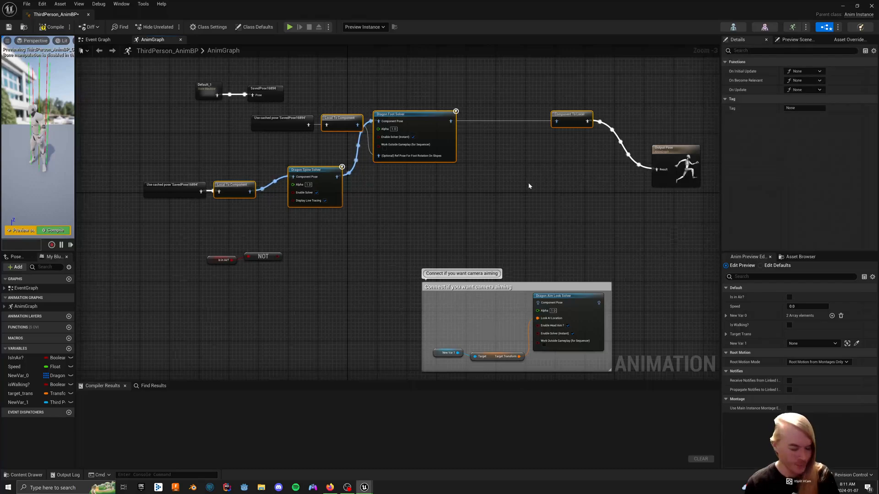
right_click_drag(529, 186, 544, 188)
left_click_drag(451, 135, 544, 101)
left_click(533, 181)
right_click_drag(533, 183, 489, 186)
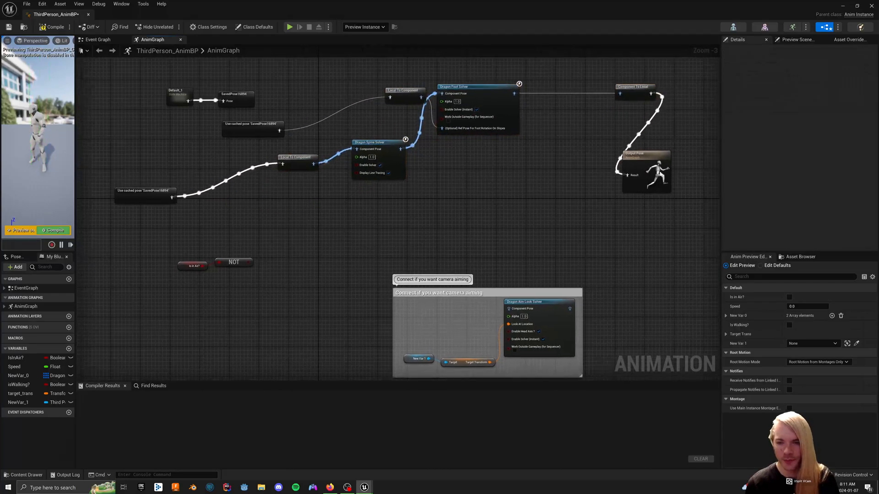
left_click_drag(653, 173, 687, 192)
Inspect the Dragon Foot Solver's input data and feet bones, and the Dragon Spine Solver's settings.
left_click(485, 109)
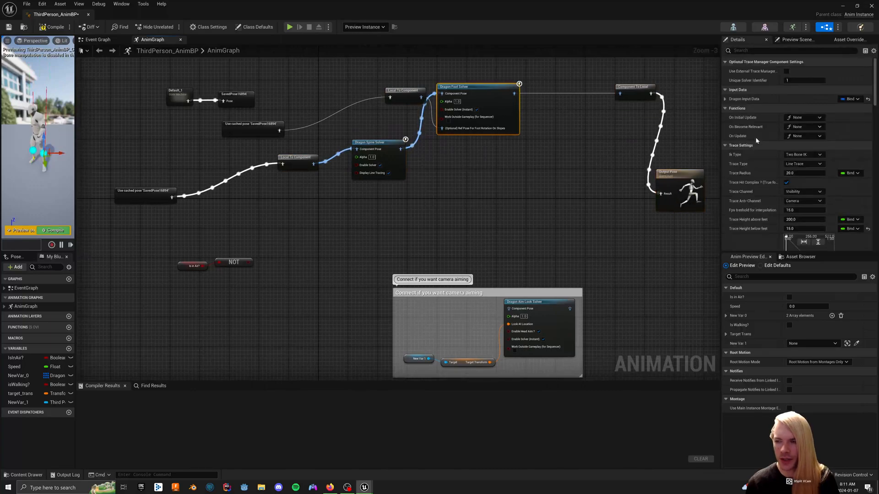
left_click(750, 101)
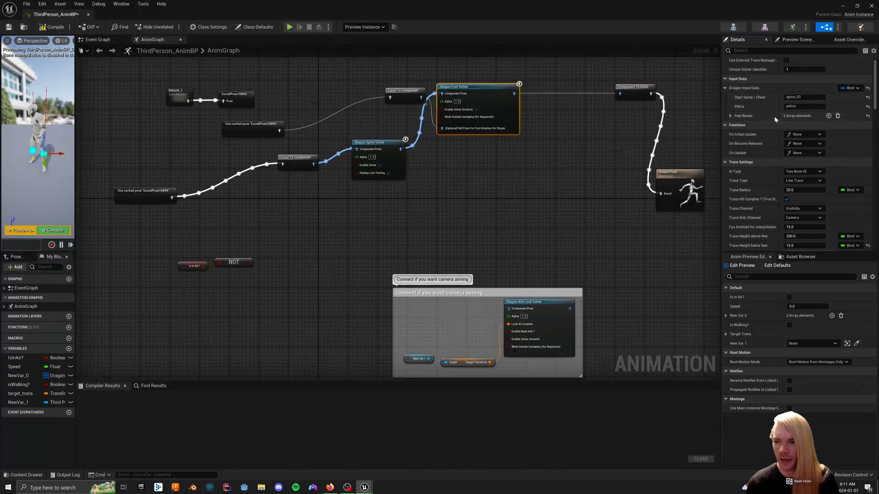
left_click(730, 116)
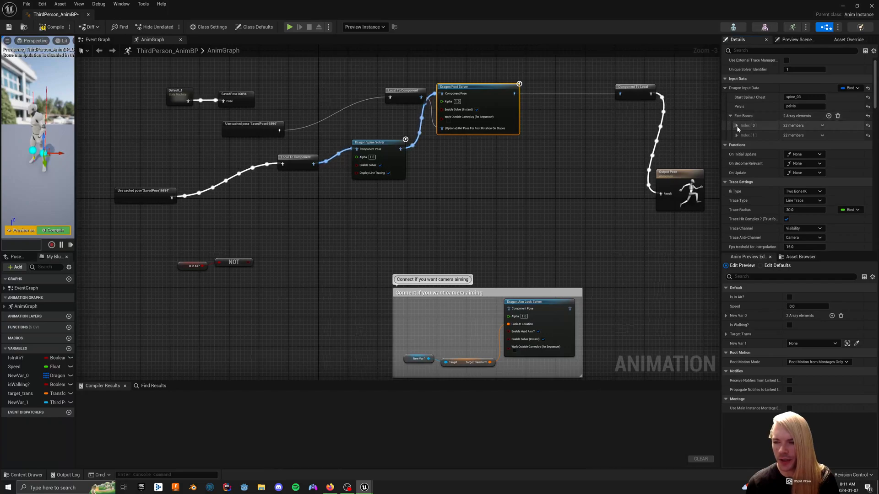
left_click(400, 158)
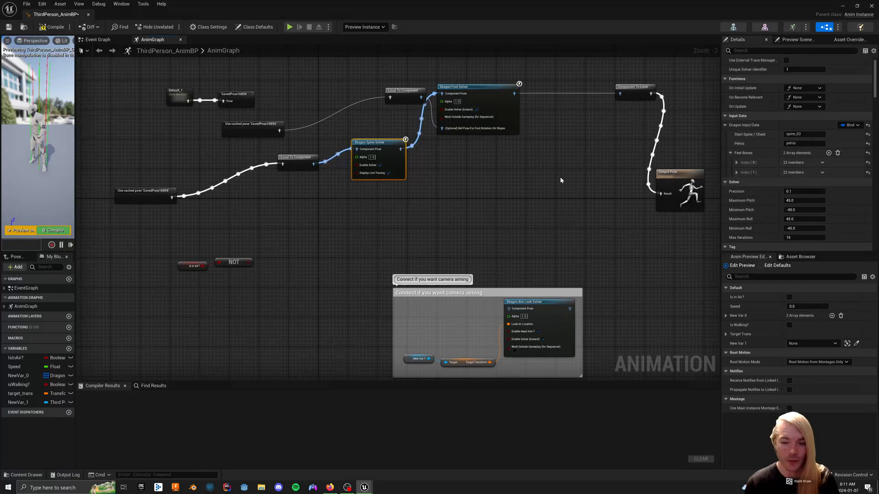
Move Component To Local closer to the Dragon Foot Solver and dock ThirdPerson_AnimBP in the main window beside the level and Plugins.
left_click_drag(634, 87, 560, 87)
right_click_drag(399, 216, 420, 206)
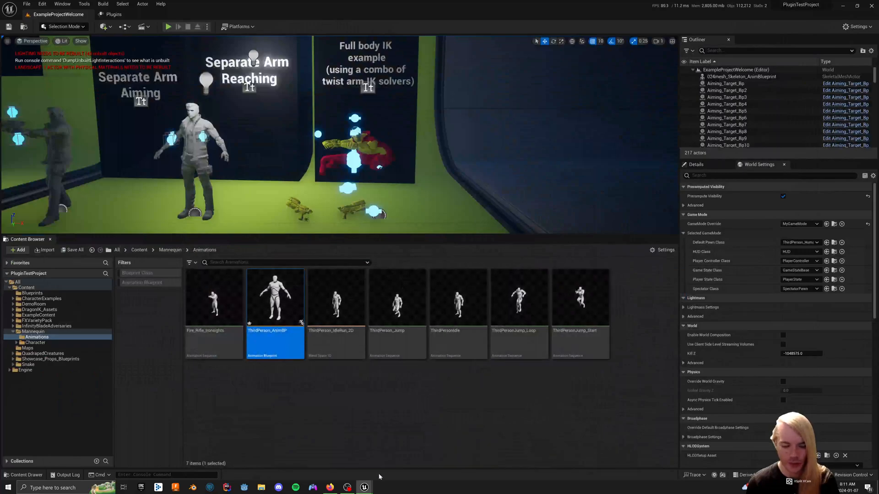
mouse_move(368, 487)
left_click(437, 452)
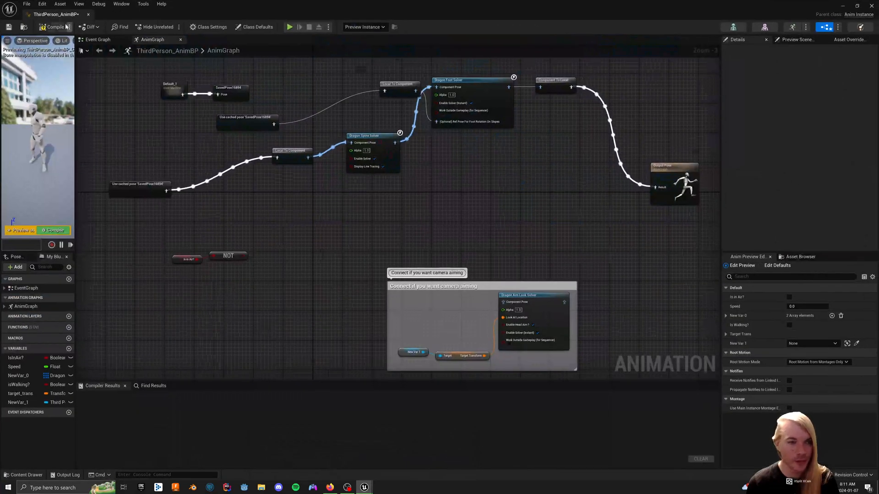
left_click_drag(45, 15, 201, 14)
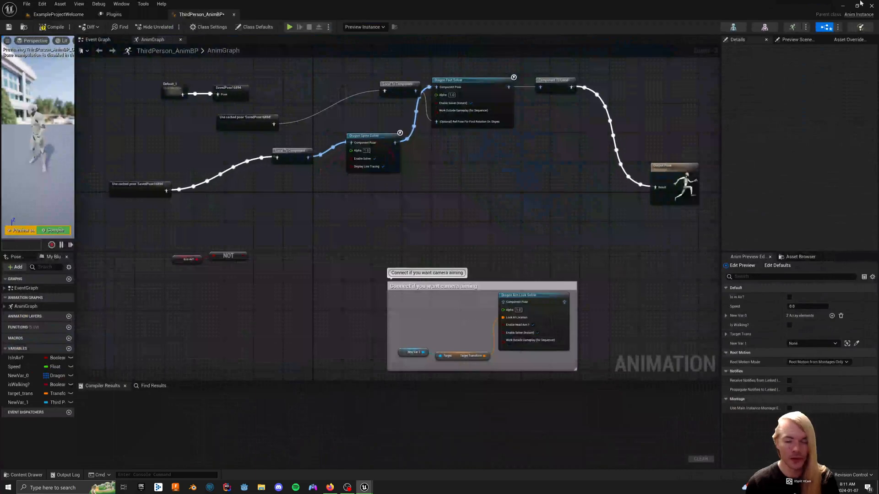
Switch to the GLS project's editor and open ALI_BasicAnimInterface from GaitExampleContent/Animation/TutorialSeries.
left_click(844, 5)
mouse_move(362, 489)
left_click(328, 451)
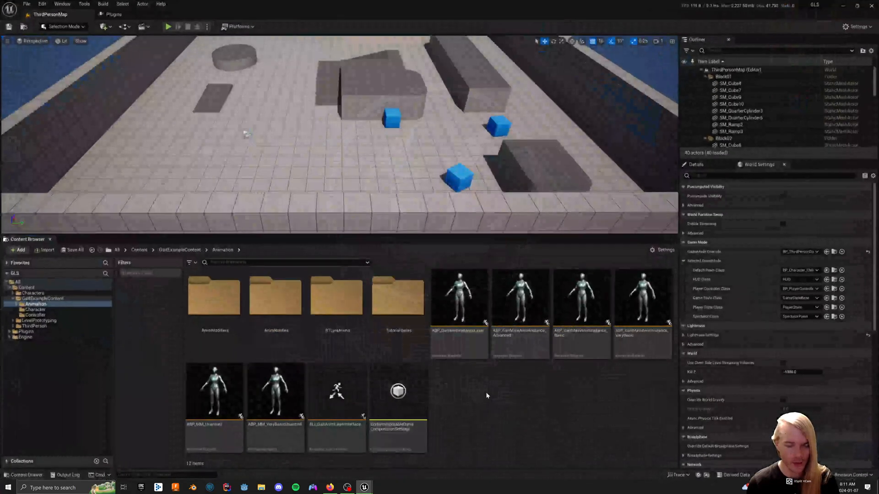
left_click(394, 304)
left_click(153, 250)
left_click(174, 258)
double_click(213, 297)
left_click(397, 297)
double_click(398, 298)
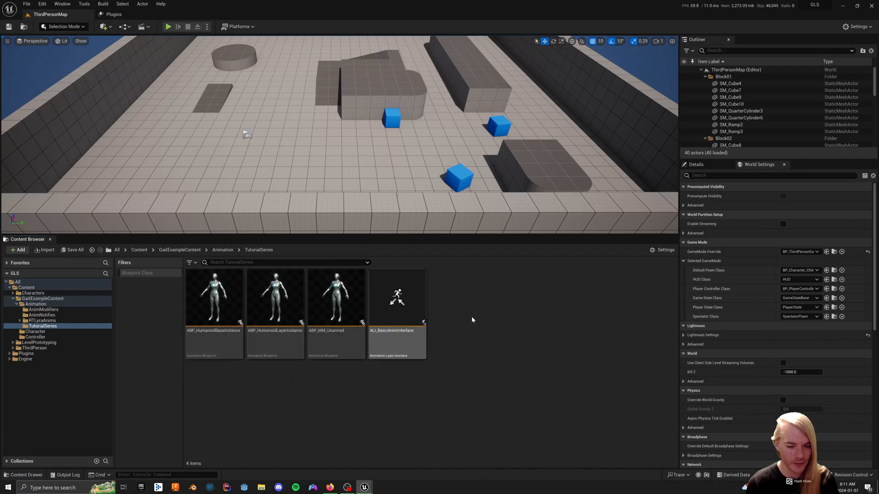
left_click(401, 304)
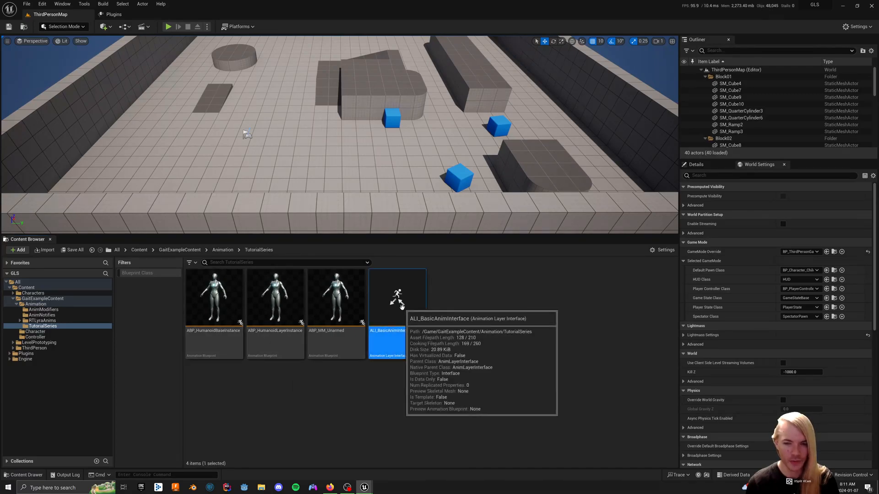
double_click(400, 304)
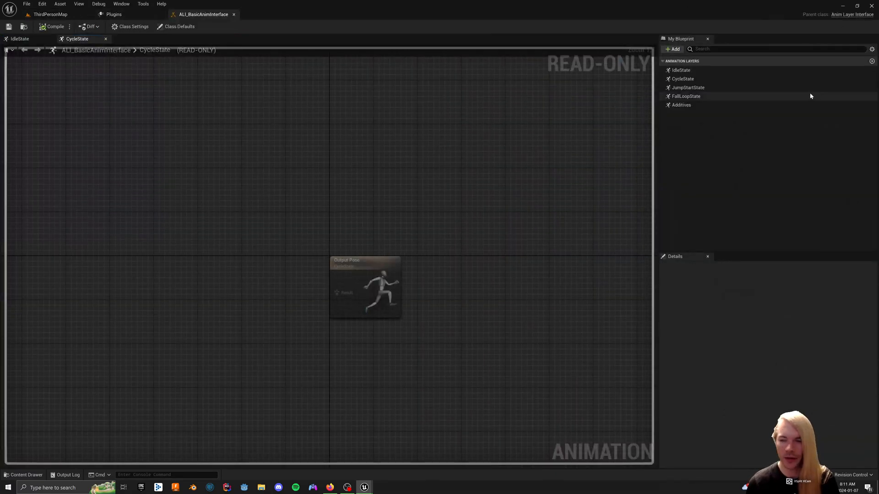
Add an animation layer named SkeletalControls to the interface, and compile and save it.
left_click(672, 49)
left_click(694, 67)
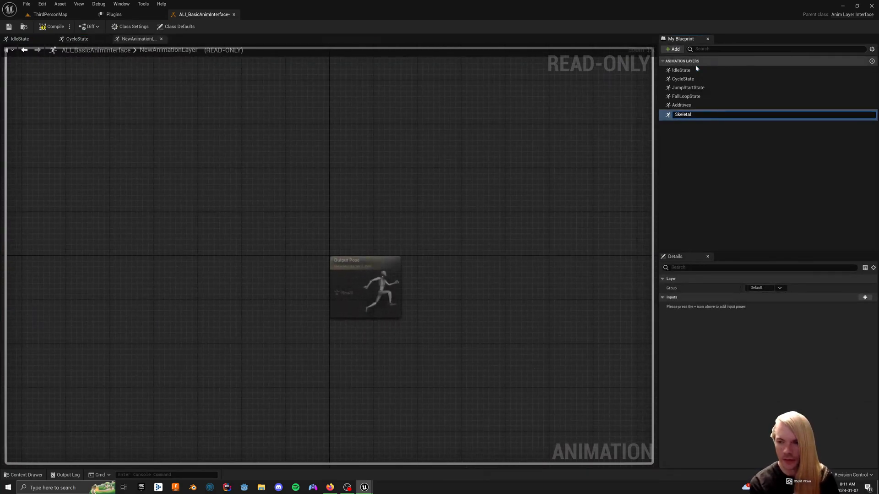
type("SkeletalControls")
key("Return")
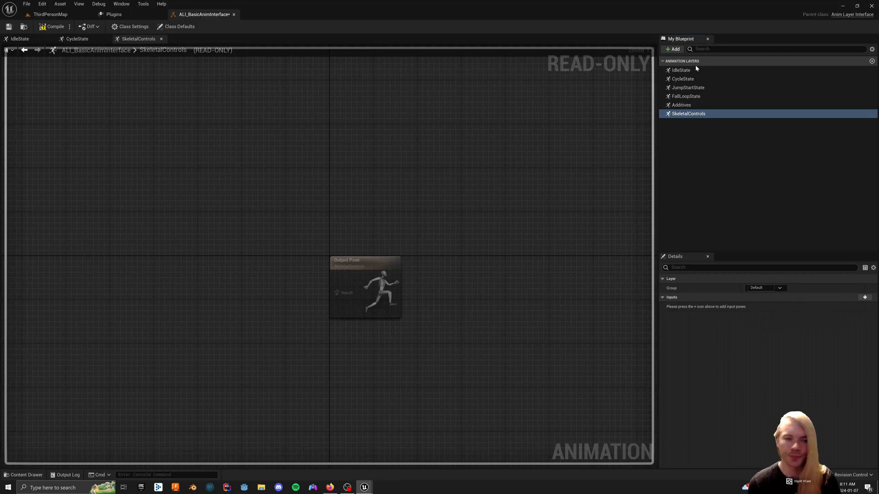
left_click(52, 27)
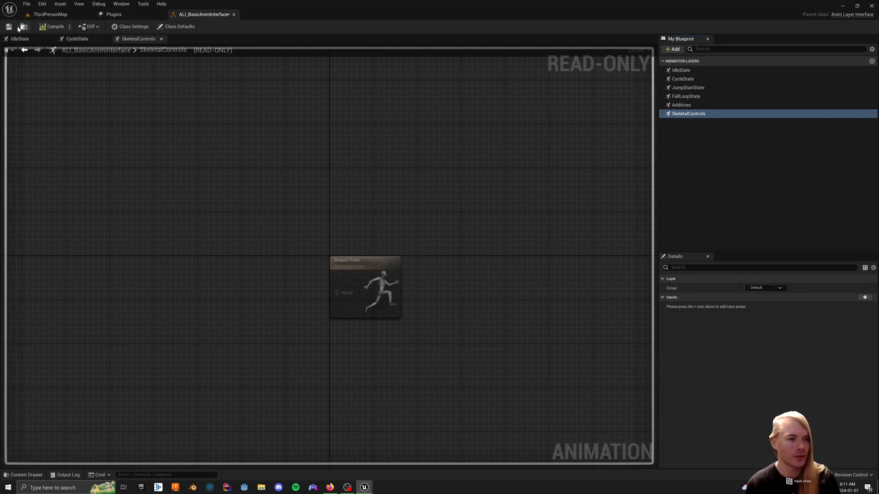
left_click(9, 26)
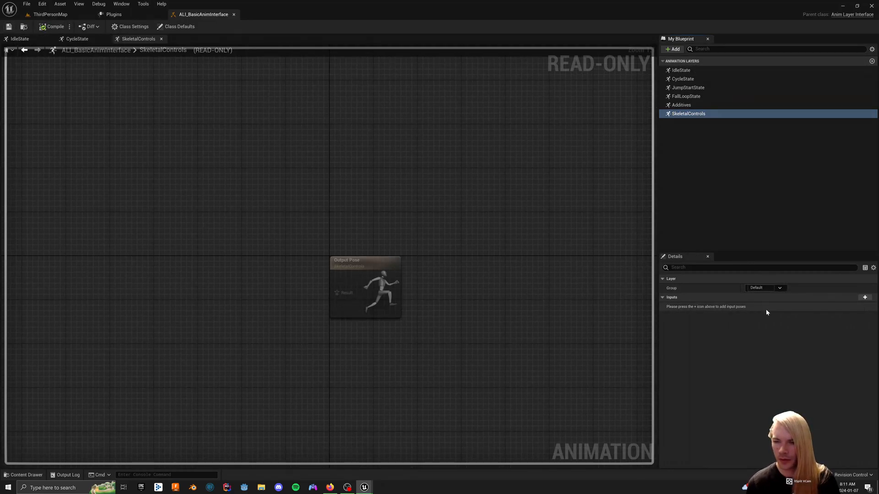
Add an input pose to the SkeletalControls layer, close the interface and return to ThirdPersonMap.
left_click(863, 298)
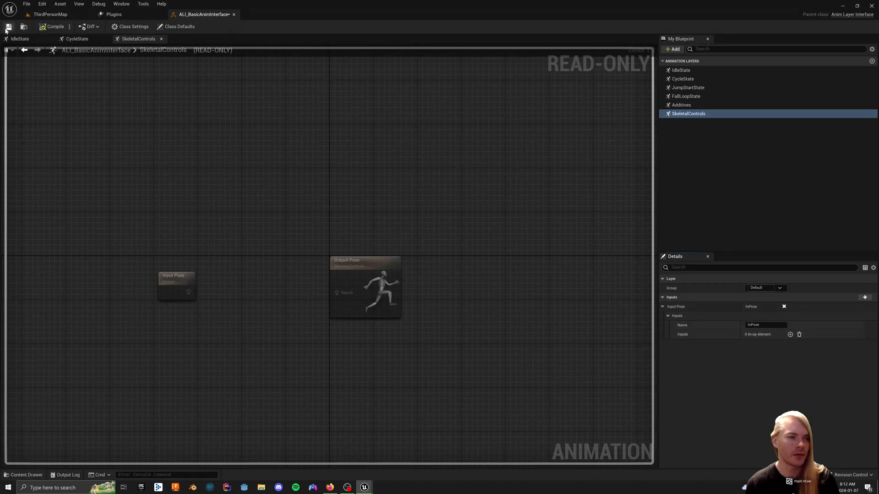
left_click(234, 15)
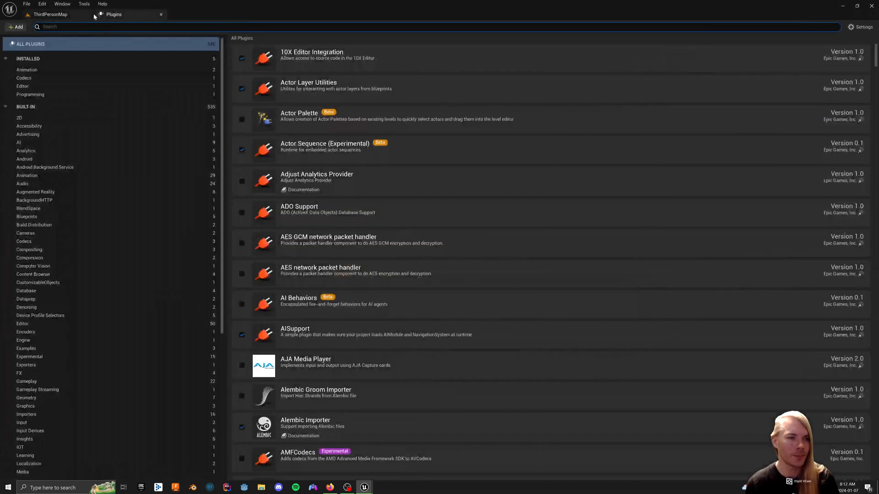
left_click(54, 14)
Open ABP_HumanoidBaseInstance and go to its top-level AnimGraph.
left_click(222, 320)
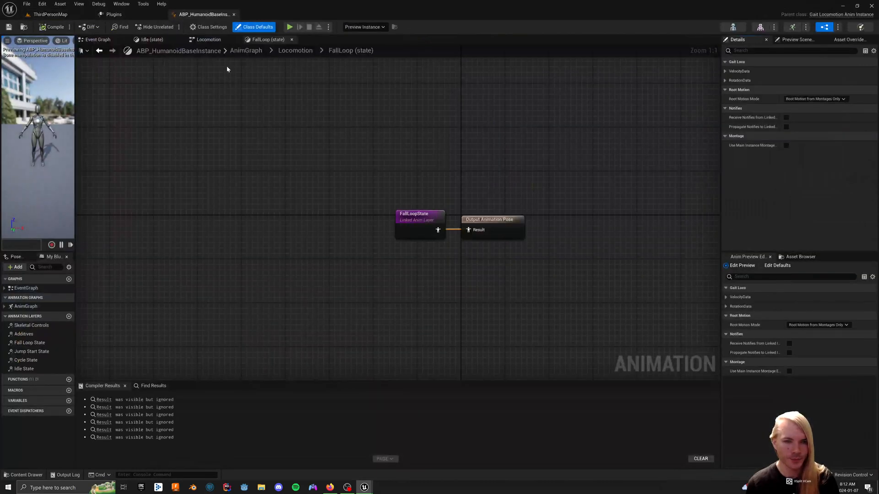
left_click(210, 40)
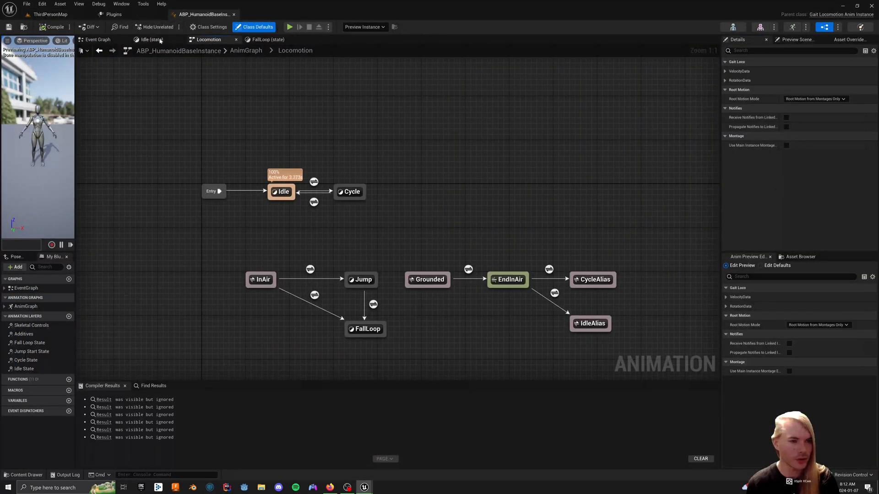
left_click(247, 51)
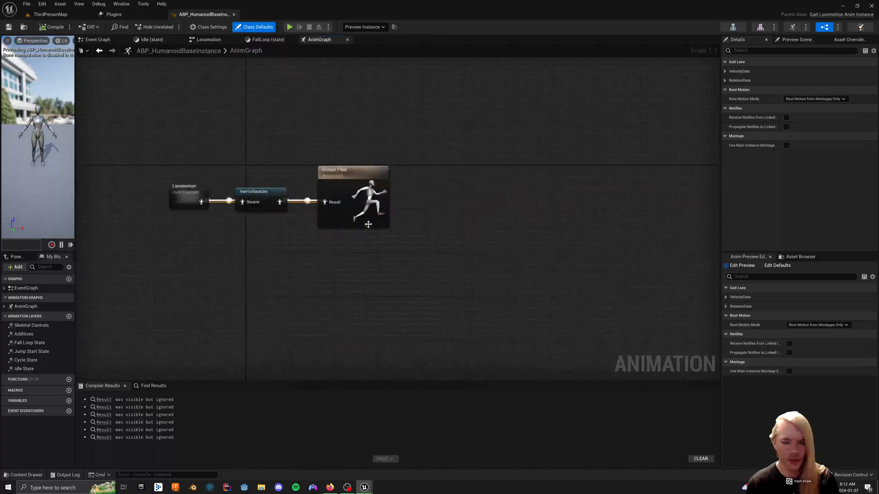
Move Output Pose farther from Inertialization and add the SkeletalControls linked anim layer node to the graph.
left_click_drag(467, 215, 507, 209)
left_click(316, 238)
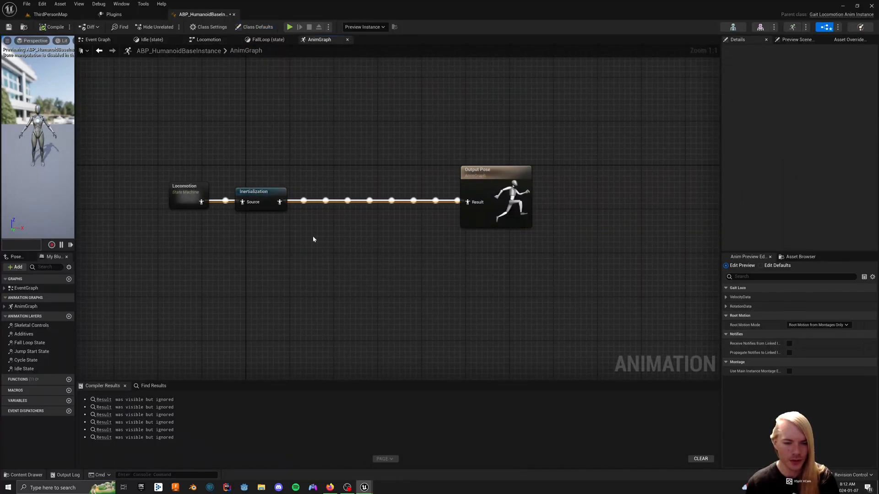
right_click(315, 239)
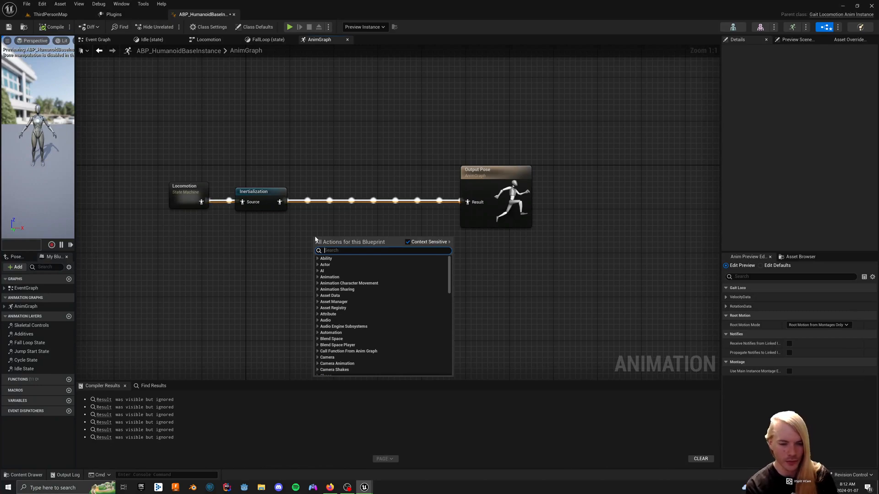
type("Skeletal Con")
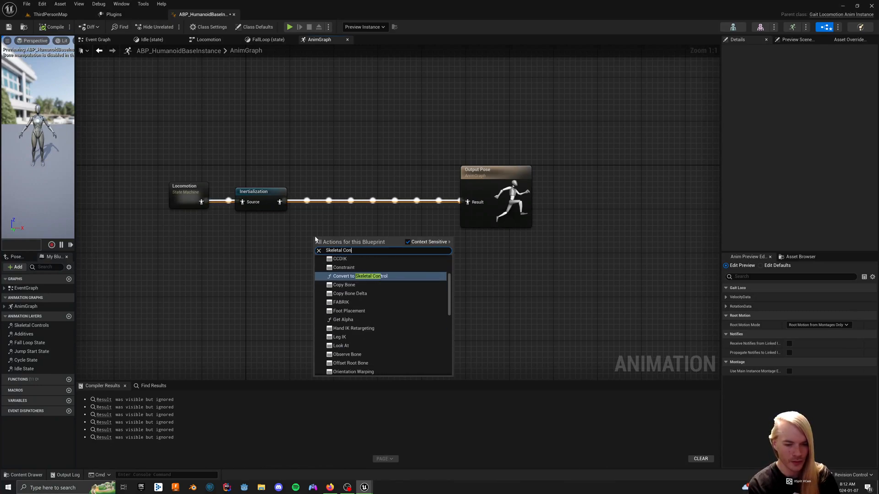
type("trols")
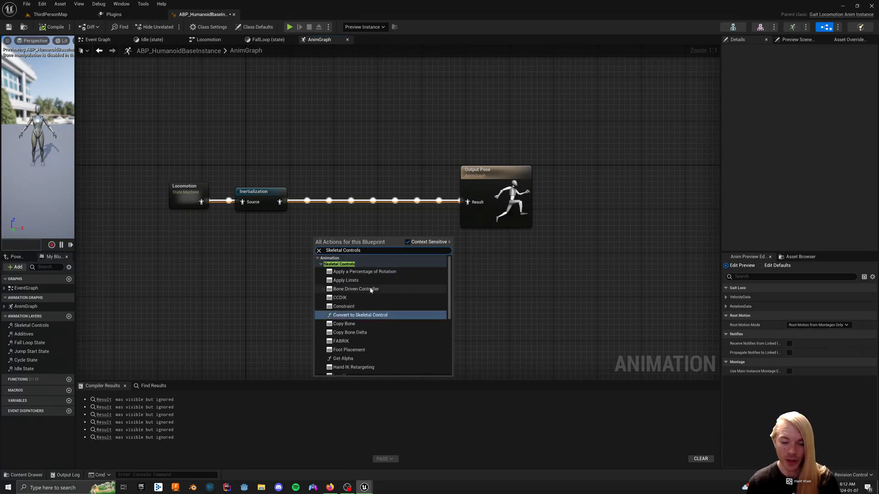
scroll(376, 293, "down", 3)
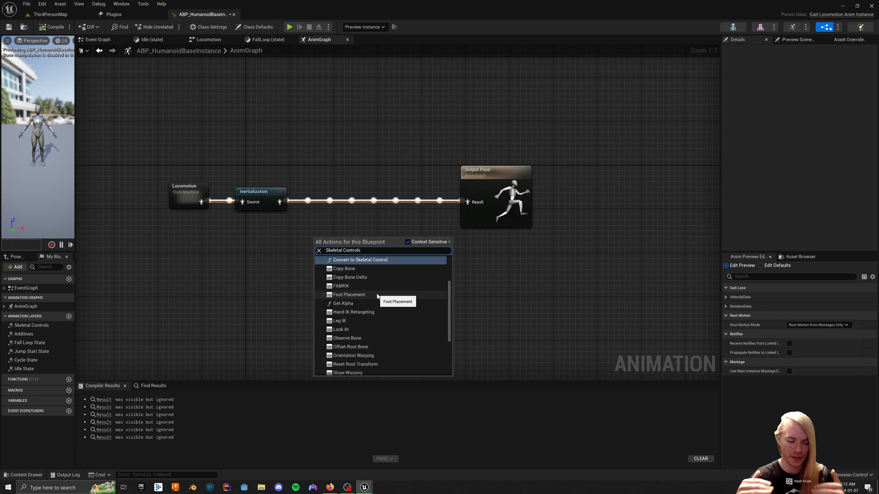
scroll(375, 298, "down", 3)
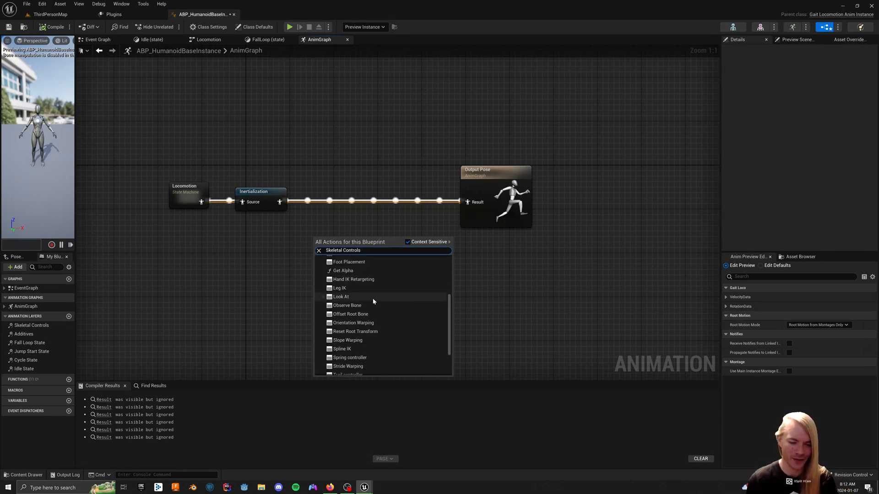
scroll(373, 303, "down", 2)
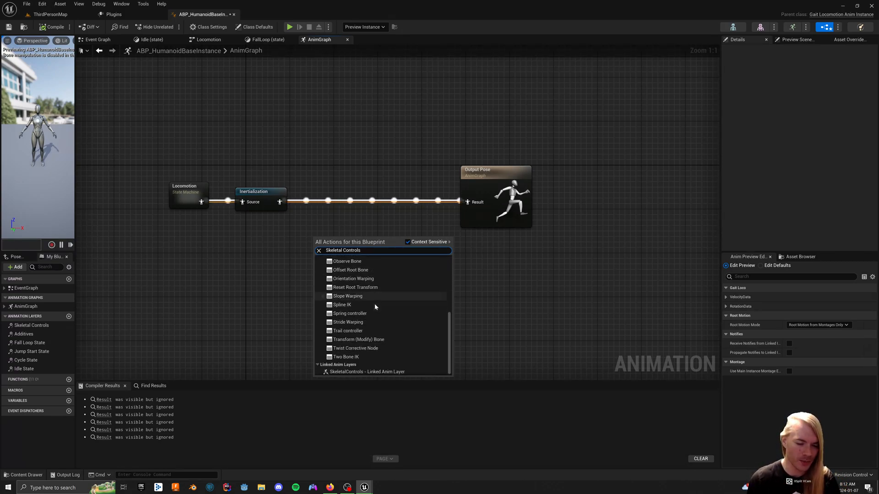
left_click(372, 371)
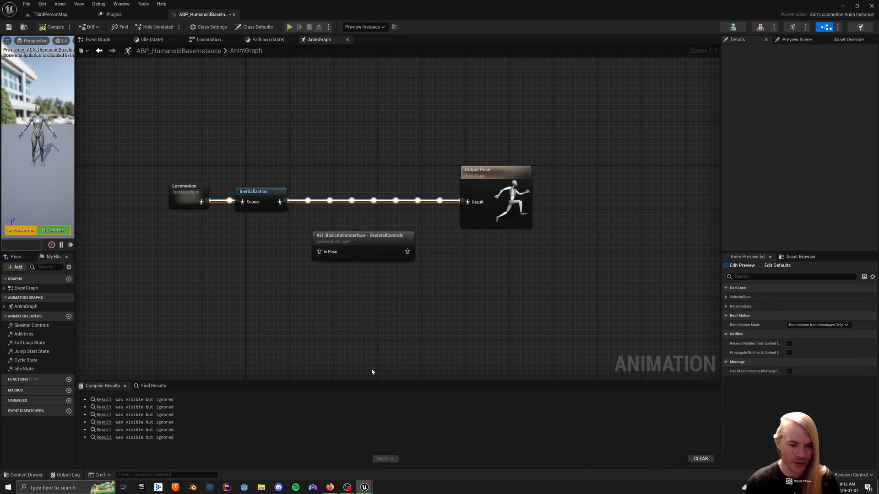
Place the SkeletalControls layer between Inertialization and Output Pose, wire it into the chain and tidy the node alignment.
left_click_drag(365, 256, 374, 209)
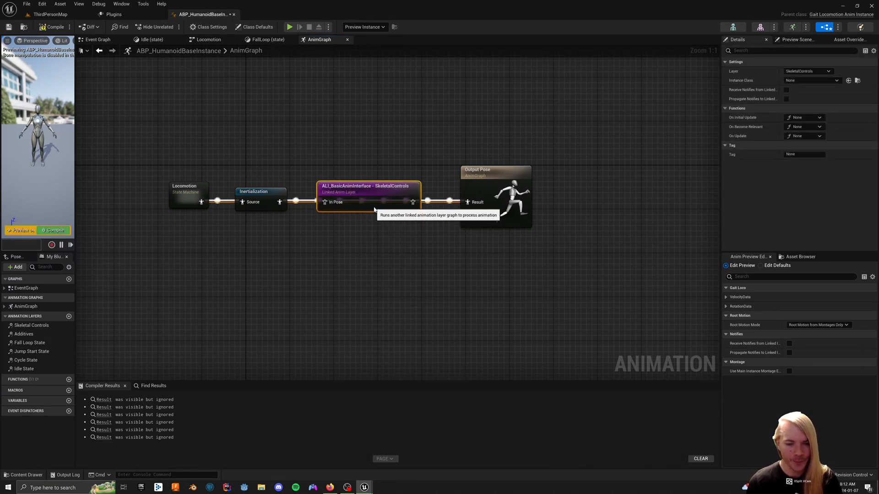
left_click(351, 221)
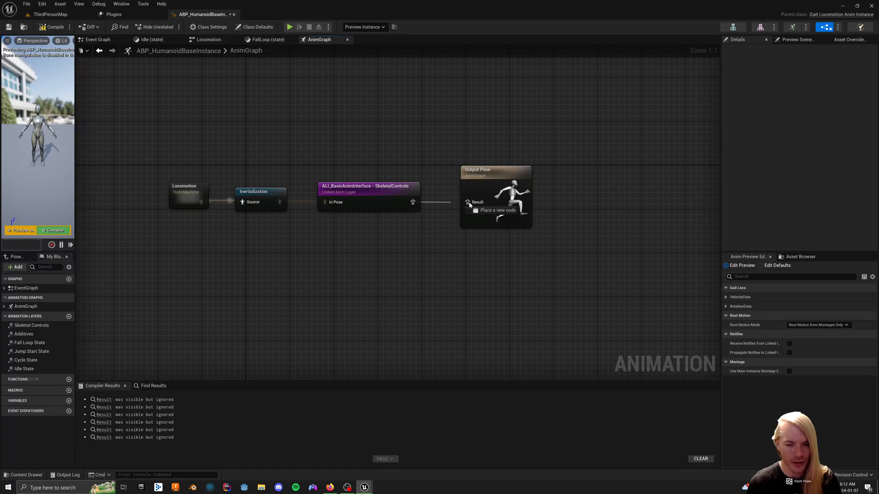
left_click_drag(510, 208, 499, 208)
left_click(329, 216)
mouse_move(325, 195)
left_mouse_down()
mouse_move(328, 232)
mouse_move(366, 235)
mouse_move(322, 205)
left_mouse_up()
Look through the Locomotion state machine and its Idle state.
double_click(186, 192)
double_click(296, 155)
double_click(320, 204)
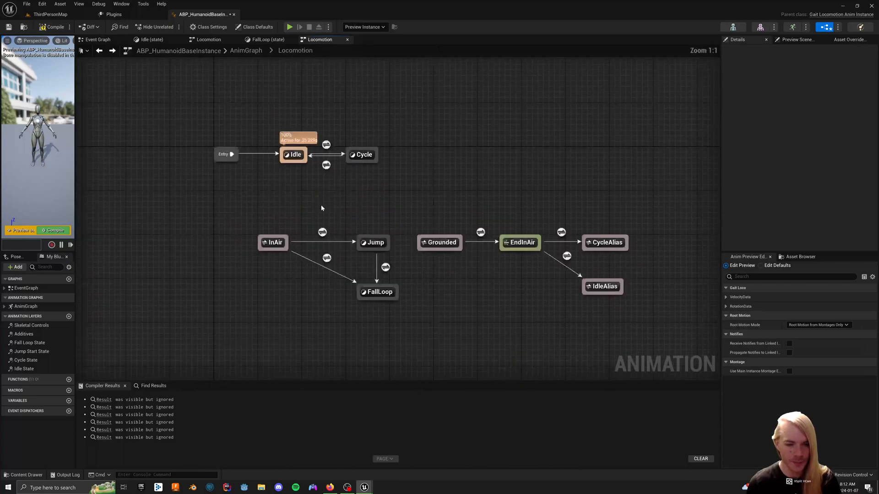
Return to the top-level AnimGraph, bring Output Pose closer to the SkeletalControls node, and compile ABP_HumanoidBaseInstance.
double_click(320, 205)
right_click_drag(364, 228, 329, 230)
left_click(395, 204)
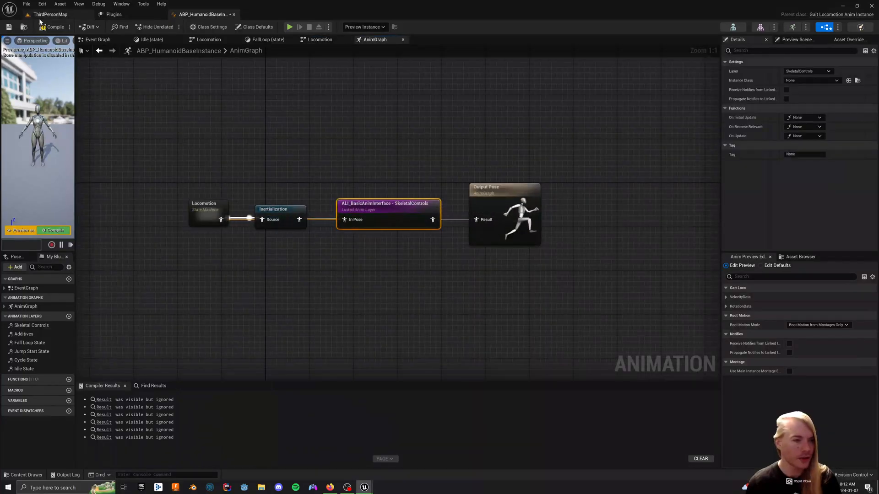
left_click(51, 27)
left_click_drag(498, 213, 448, 213)
left_click(210, 115)
left_click(51, 29)
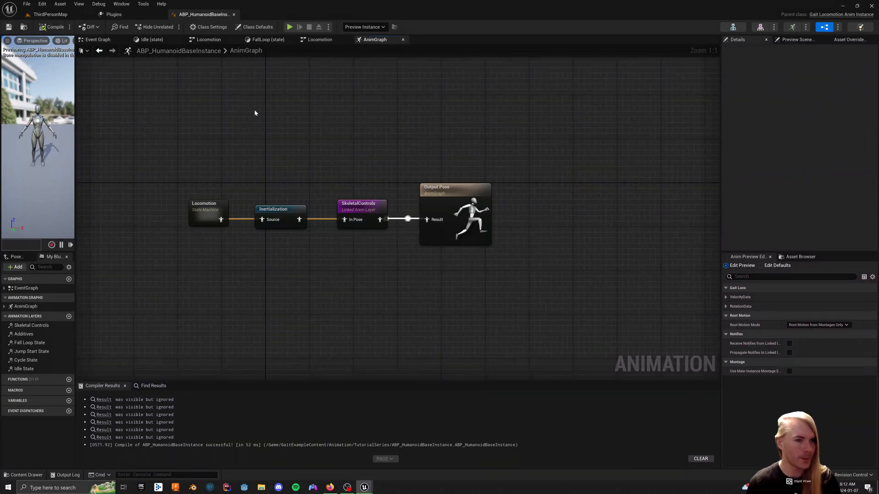
right_click_drag(300, 137, 345, 136)
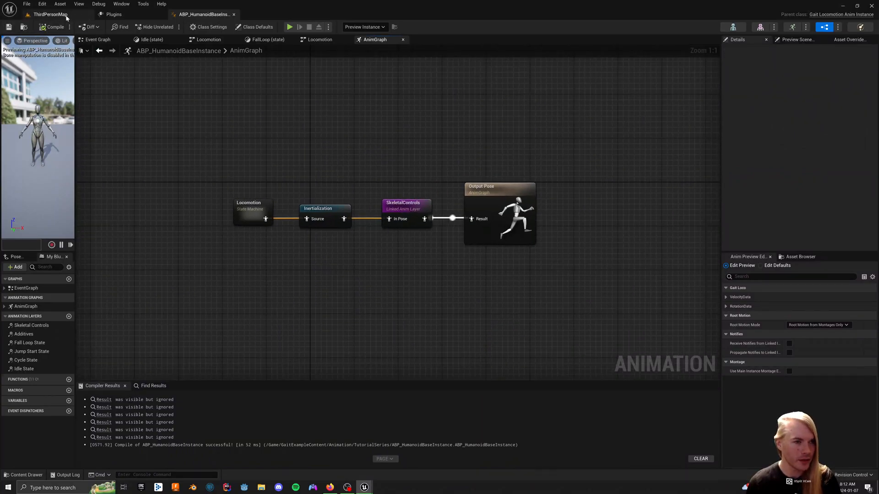
Open the SkeletalControls layer in ABP_HumanoidLayerInstance and move Output Pose well away from Input Pose to make room.
left_click(49, 14)
double_click(264, 301)
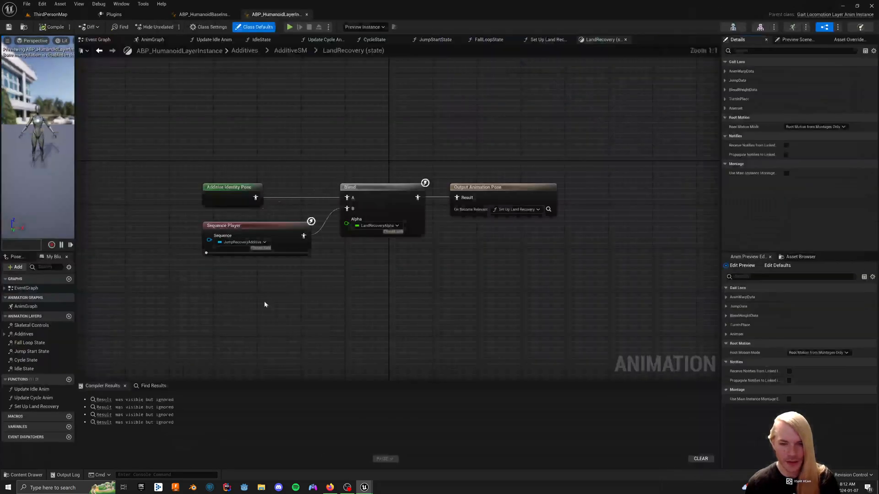
double_click(30, 326)
left_click_drag(447, 232, 691, 242)
right_click_drag(691, 241, 475, 193)
left_click_drag(481, 185, 652, 190)
left_click(464, 210)
right_click_drag(463, 210, 419, 196)
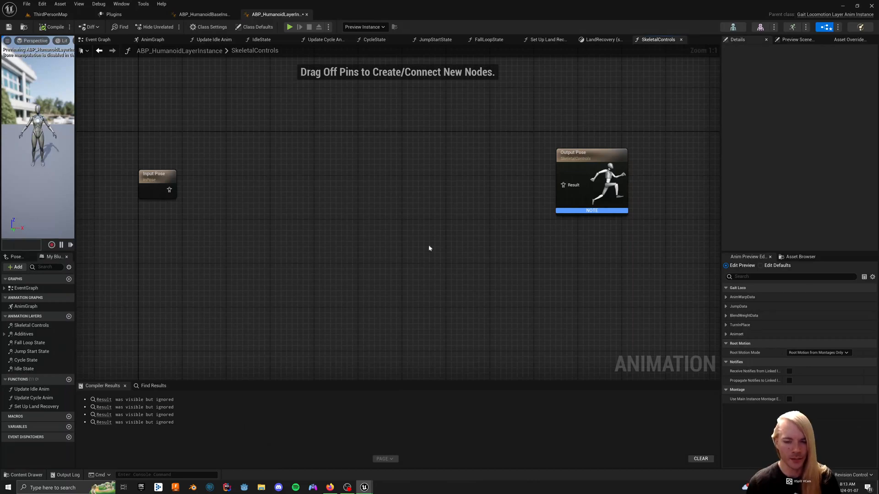
Copy the Dragon Spine Solver, Dragon Foot Solver and their space-conversion nodes from ThirdPerson_AnimBP and paste them into the SkeletalControls layer.
key("alt+Tab")
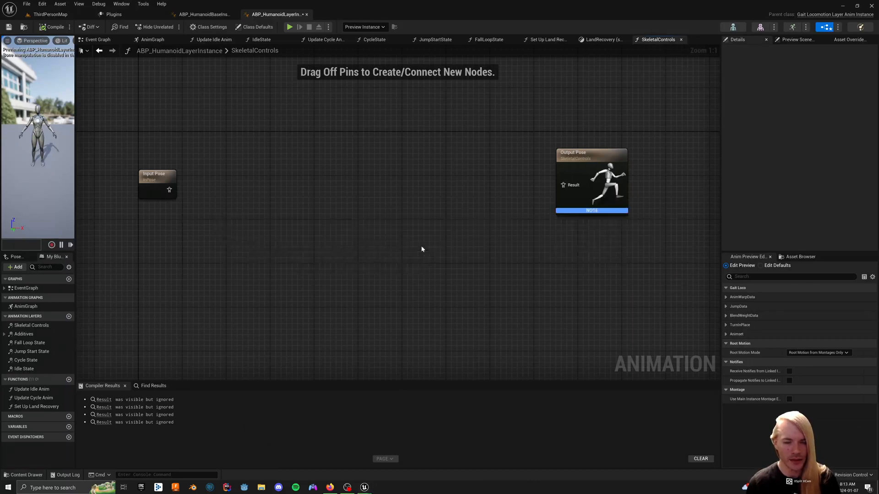
left_click_drag(303, 84, 592, 194)
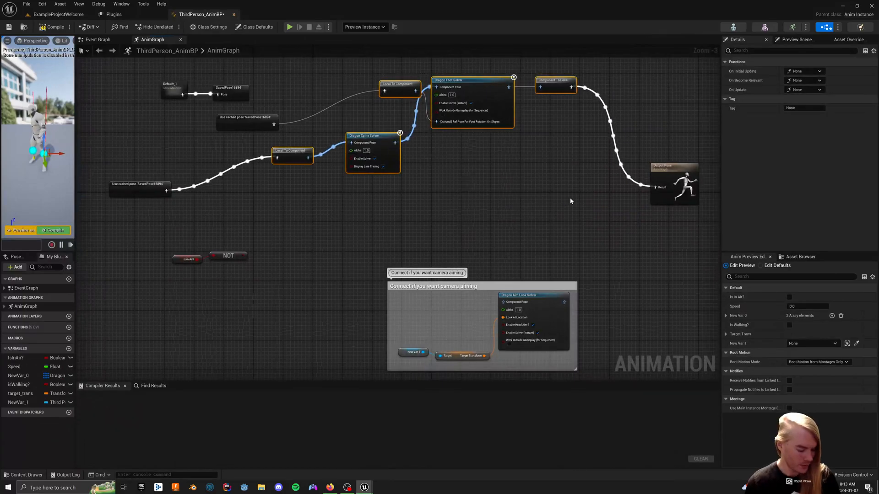
key("alt+Tab")
key("ctrl+v")
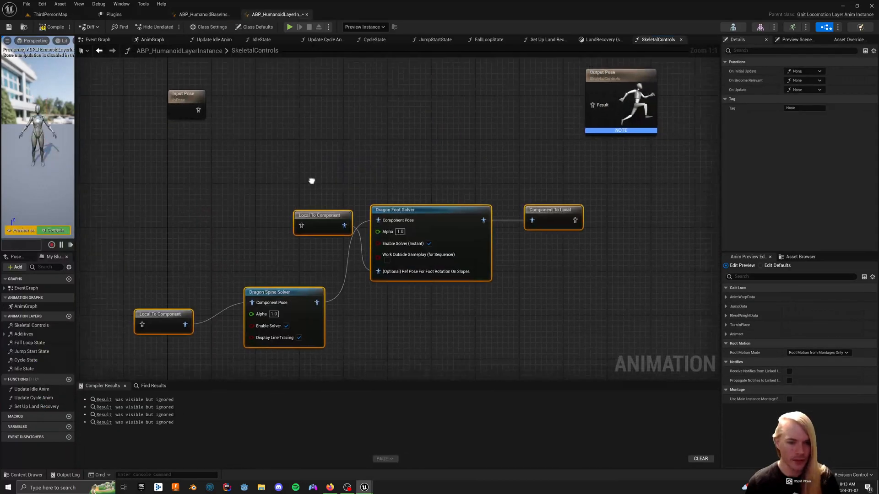
right_click_drag(383, 157, 435, 198)
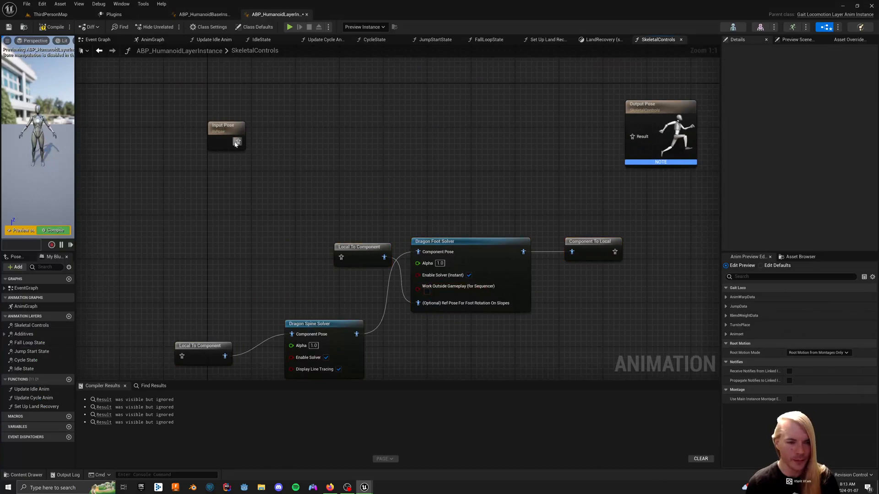
Save Input Pose as a new cached pose named InPose and line the cache node up beside it.
left_click_drag(238, 142, 278, 146)
type("cache p")
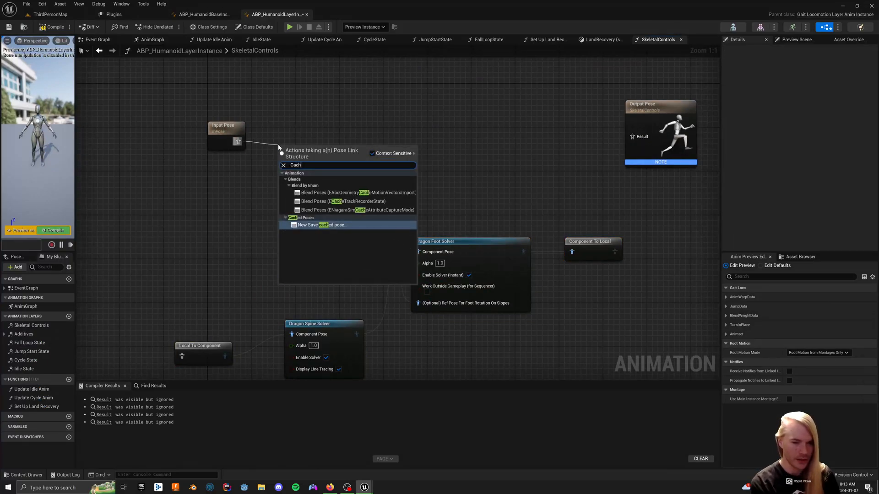
key("Return")
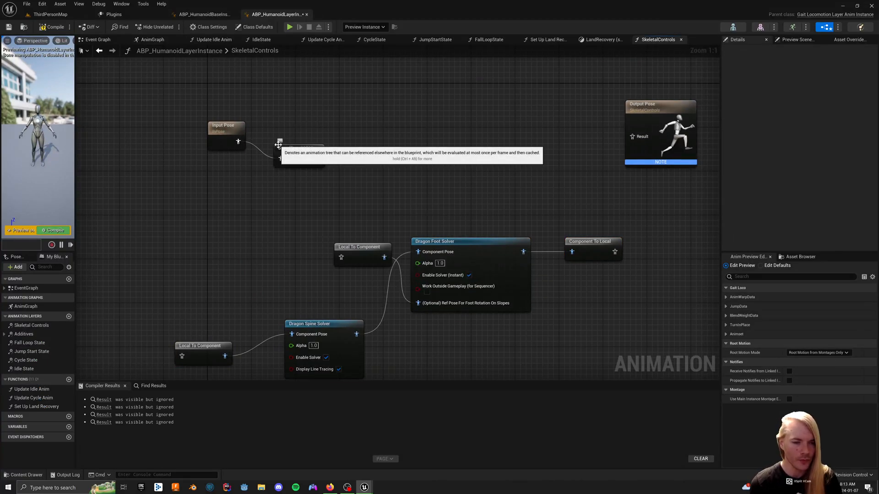
key("BackSpace")
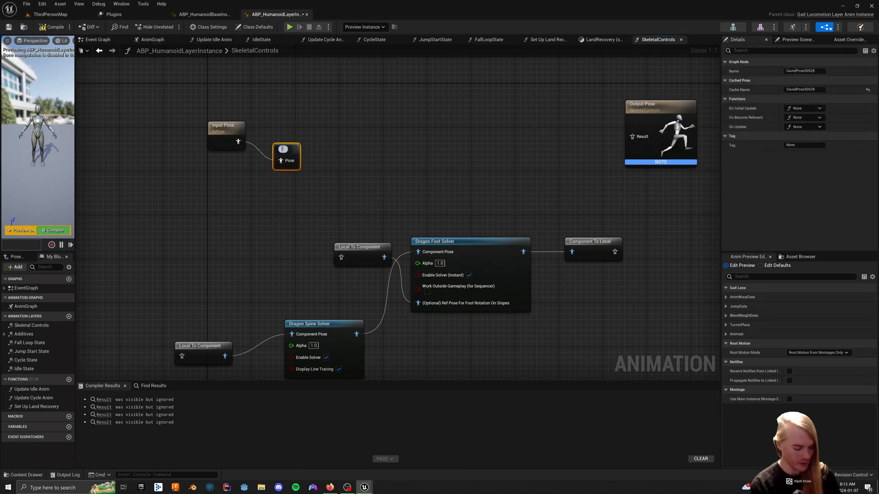
type("InPose")
key("Return")
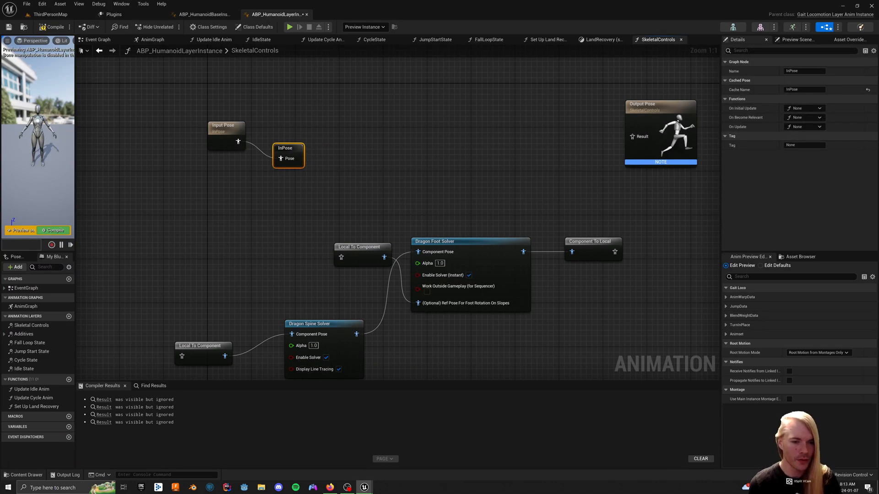
left_click_drag(281, 158, 290, 131)
left_click(287, 137)
right_click_drag(334, 152, 336, 98)
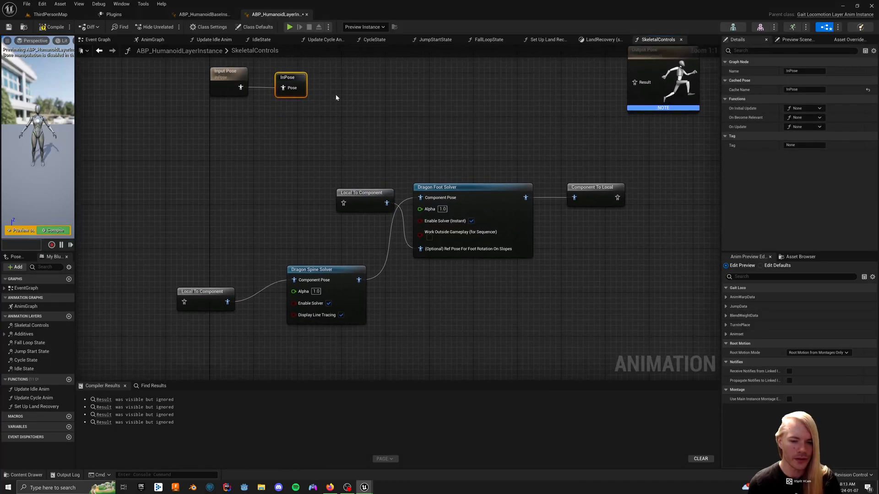
Arrange the Dragon Spine Solver and its Local To Component in line with Dragon Foot Solver, with the second Local To Component below.
left_click_drag(355, 198, 326, 352)
left_click_drag(360, 298, 383, 215)
left_click_drag(205, 297, 255, 192)
left_click(292, 277)
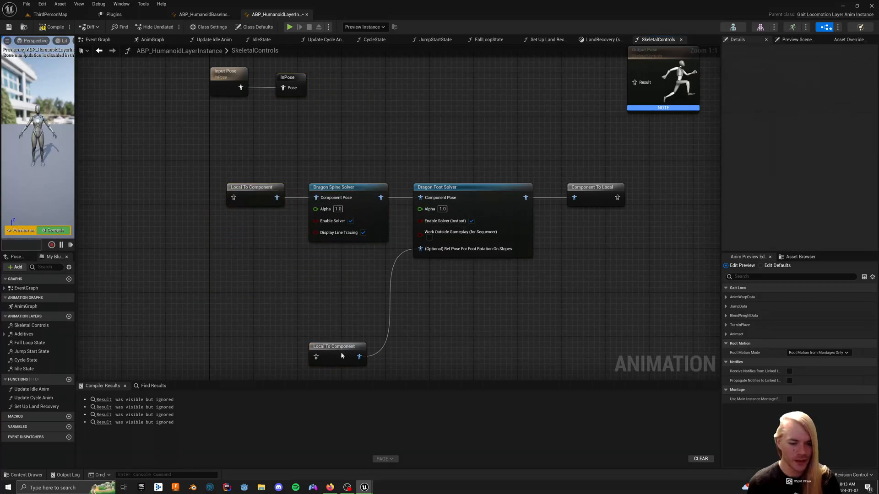
left_click_drag(341, 353, 279, 269)
right_click_drag(190, 235, 243, 181)
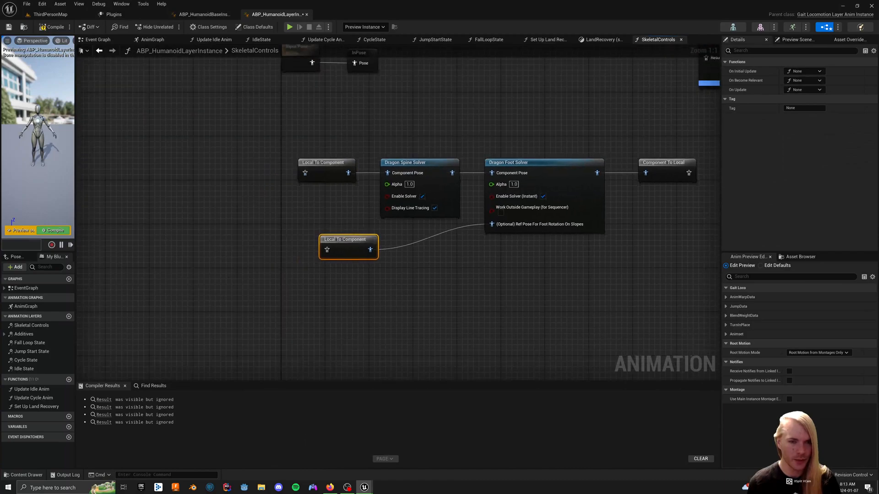
right_click_drag(271, 115, 299, 139)
left_click_drag(339, 86, 335, 202)
left_click(334, 104)
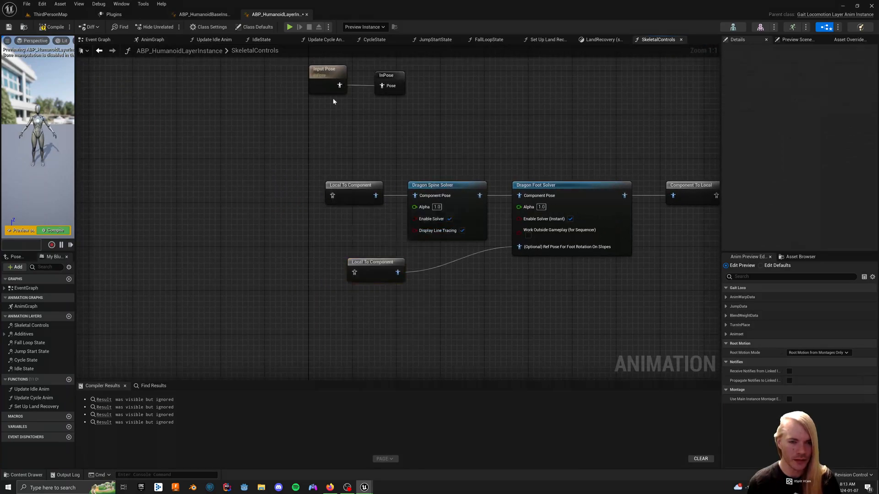
left_click_drag(339, 86, 354, 272)
left_click_drag(340, 90, 383, 89)
left_click(392, 133)
Add a Use cached pose 'InPose' node, wire it into the Dragon Spine Solver's Local To Component and place it alongside.
right_click(169, 181)
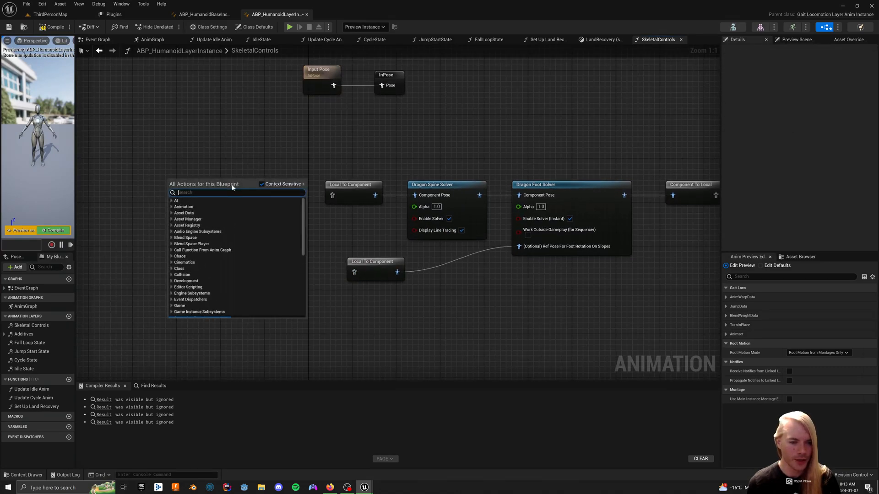
type("in pose")
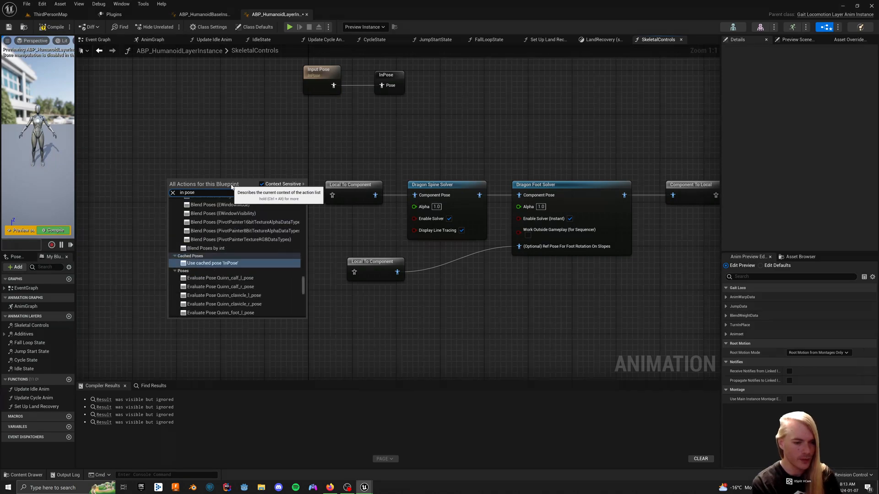
key("Return")
left_click_drag(226, 189, 330, 196)
left_click_drag(197, 179, 268, 185)
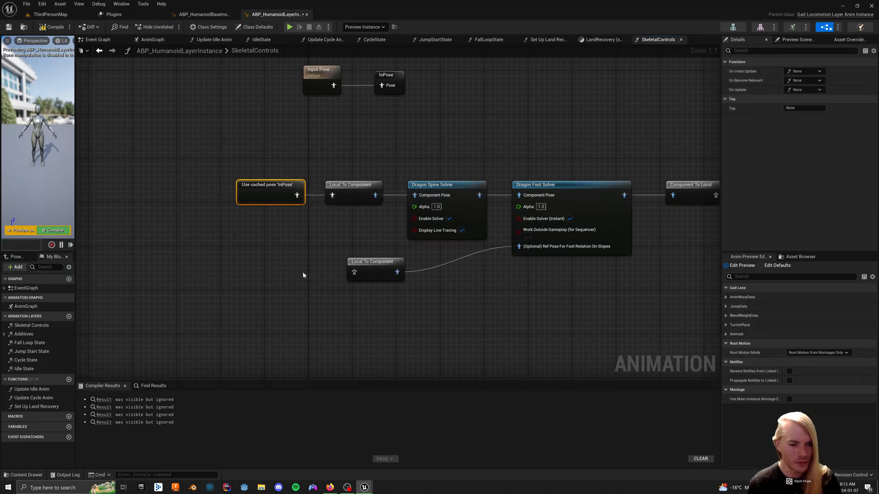
Duplicate the Use cached pose 'InPose' node and wire the copy into the lower Local To Component feeding the foot rotation reference pose.
right_click(291, 265)
left_click(278, 229)
left_click(269, 196)
key("ctrl+c")
key("ctrl+v")
left_click_drag(320, 267, 352, 274)
left_click(386, 284)
Align Output Pose with the solver chain, connect Component To Local to its Result, and compile the layer blueprint.
scroll(388, 260, "down", 1)
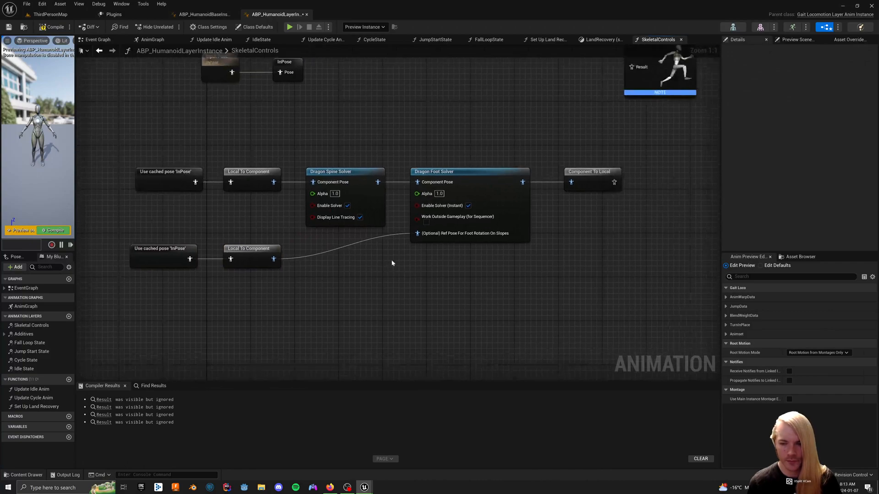
right_click_drag(590, 174, 543, 204)
left_click_drag(574, 124, 602, 224)
left_click_drag(542, 223, 584, 223)
left_click(535, 188)
right_click_drag(533, 185, 609, 154)
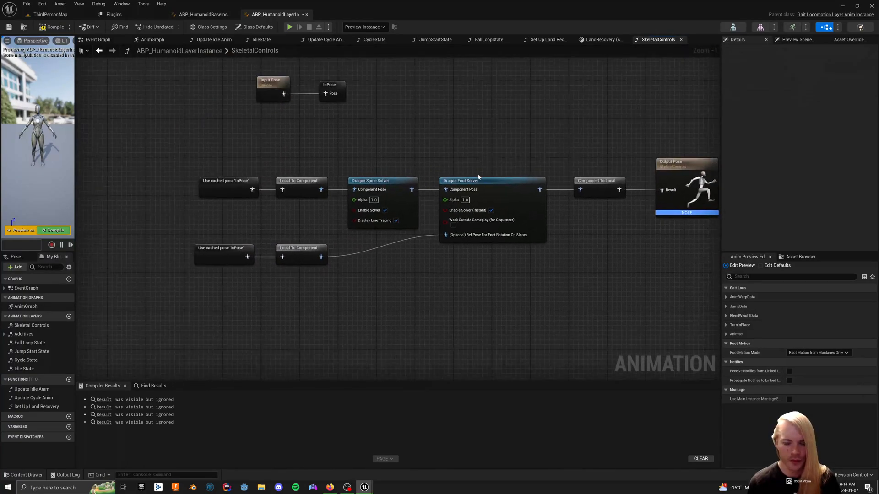
left_click(51, 26)
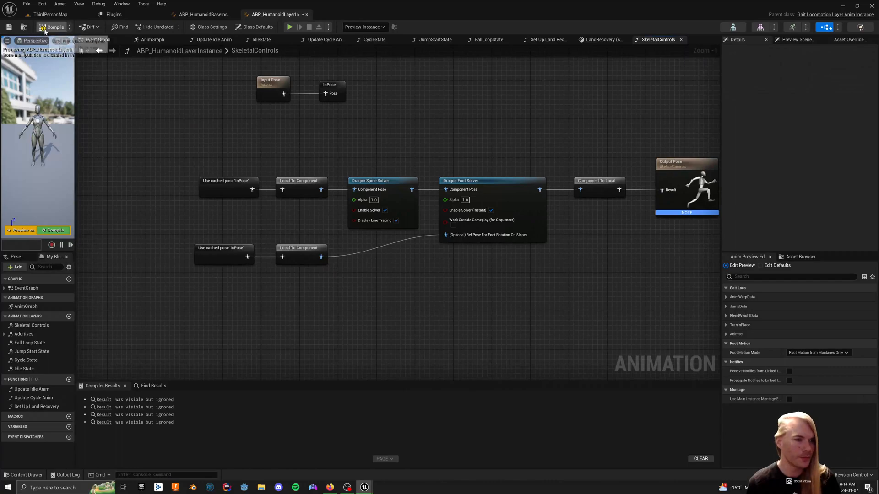
Examine the Dragon Spine Solver's settings, including its Dragon Input Data bones, solver limits and trace options.
left_click(406, 211)
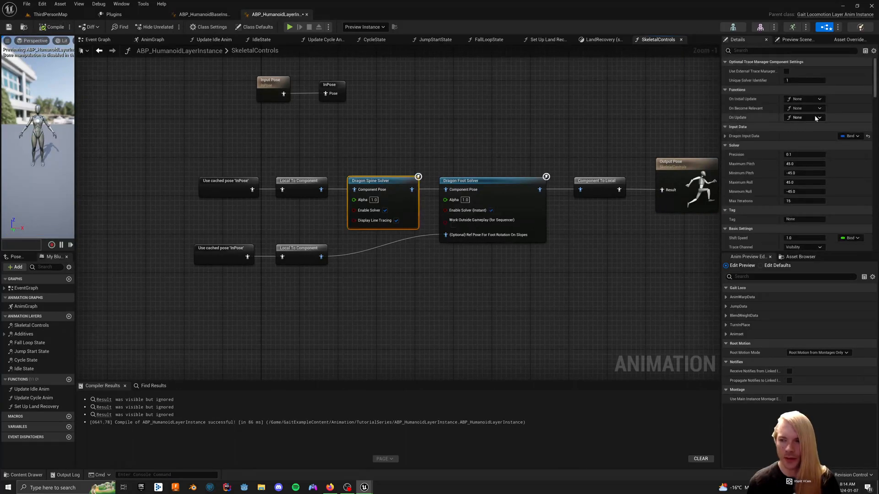
left_click(725, 137)
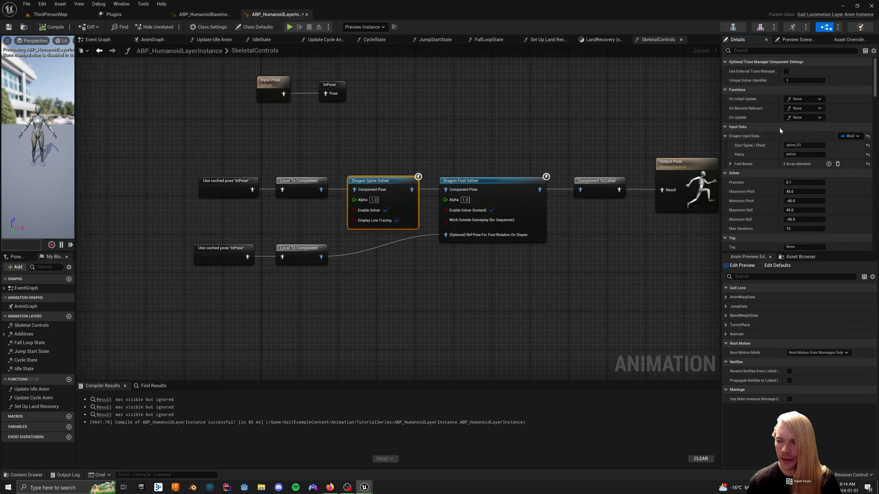
scroll(764, 175, "down", 10)
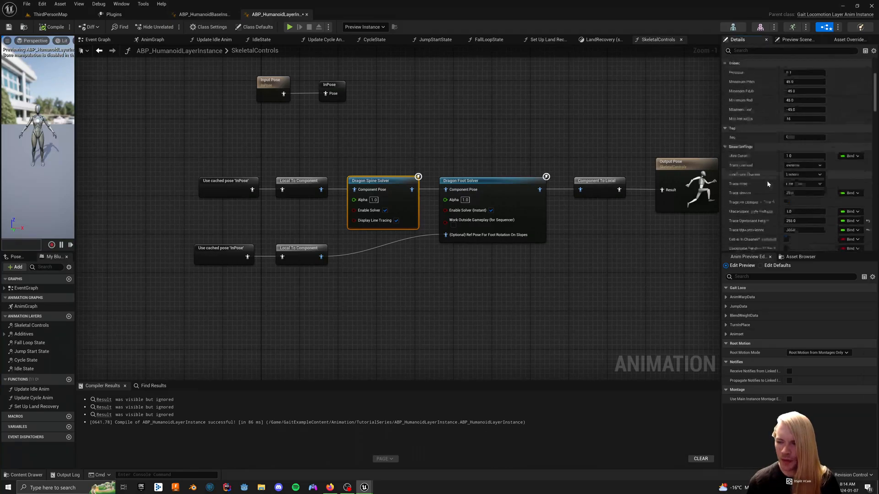
scroll(773, 205, "up", 8)
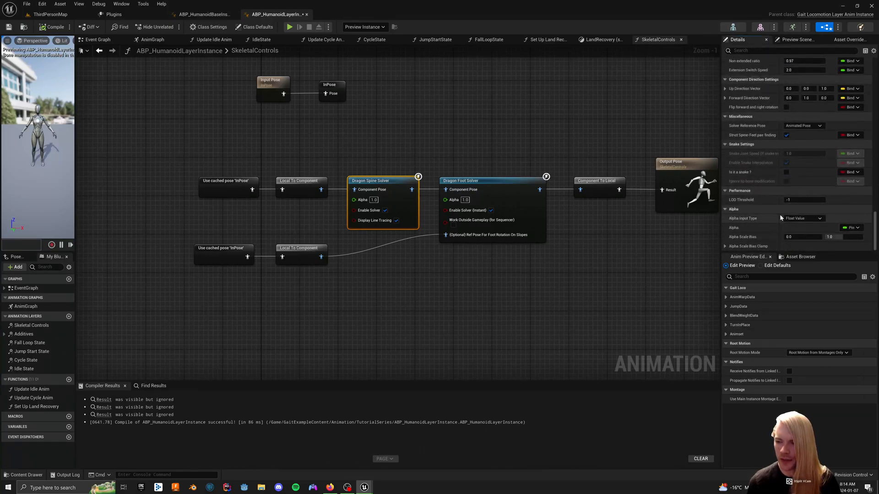
scroll(781, 213, "up", 4)
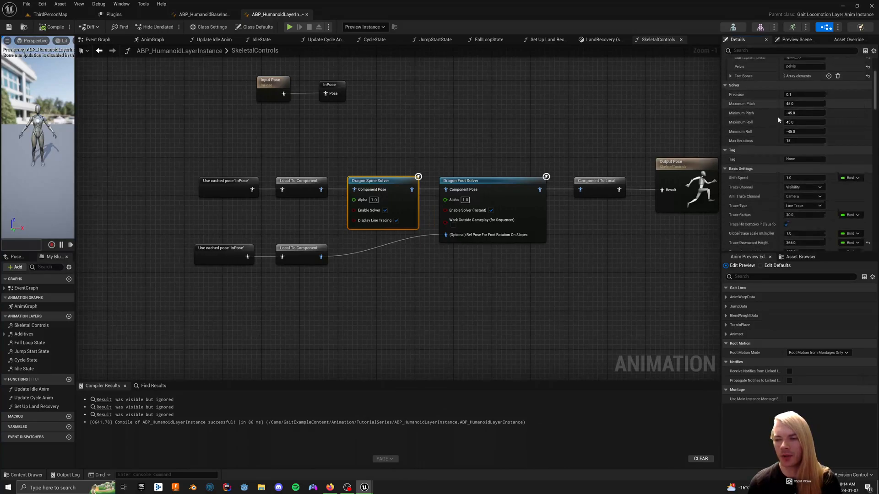
scroll(677, 122, "down", 1)
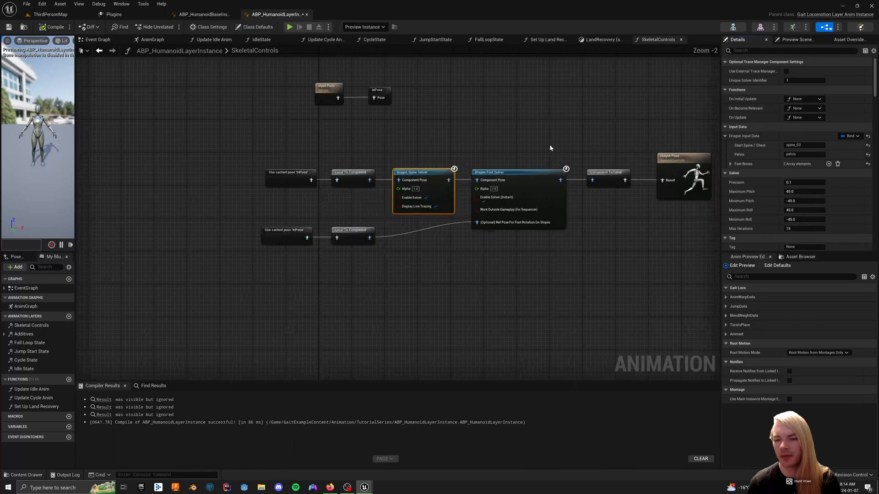
right_click_drag(550, 147, 486, 158)
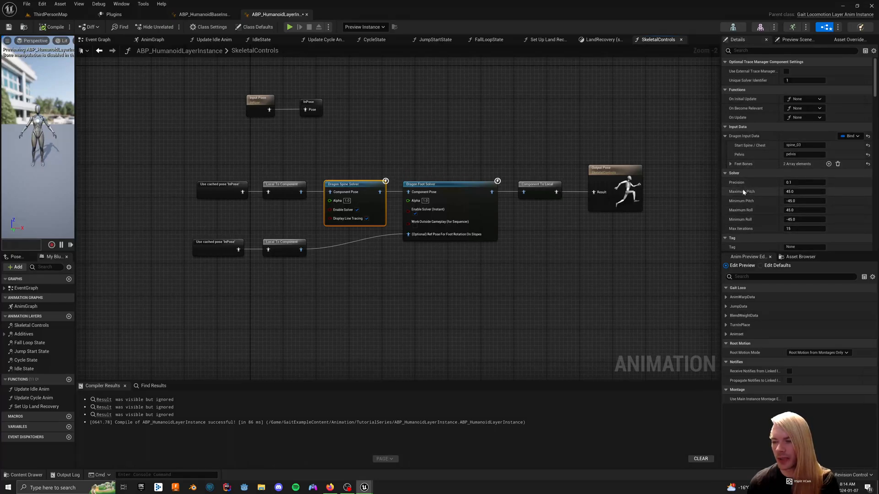
scroll(778, 162, "down", 3)
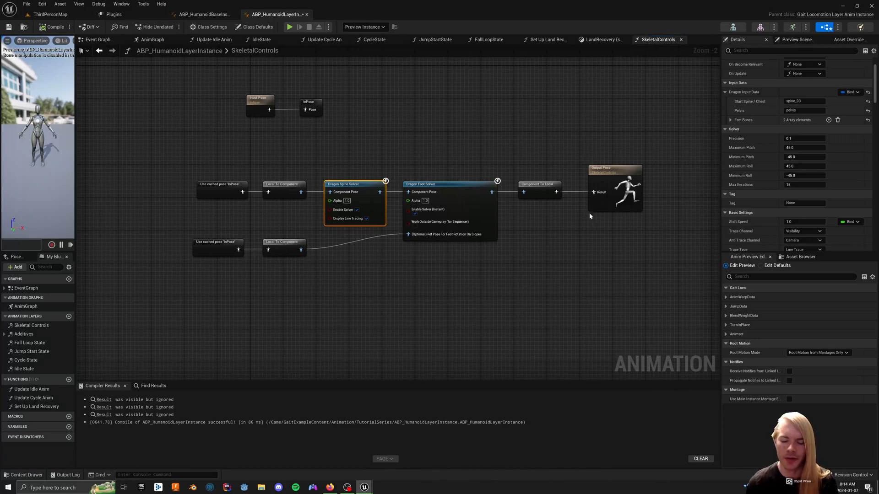
Inspect the Dragon Foot Solver's Dragon Input Data, including its Start Spine / Chest, Pelvis and Feet Bones entries.
left_click(492, 197)
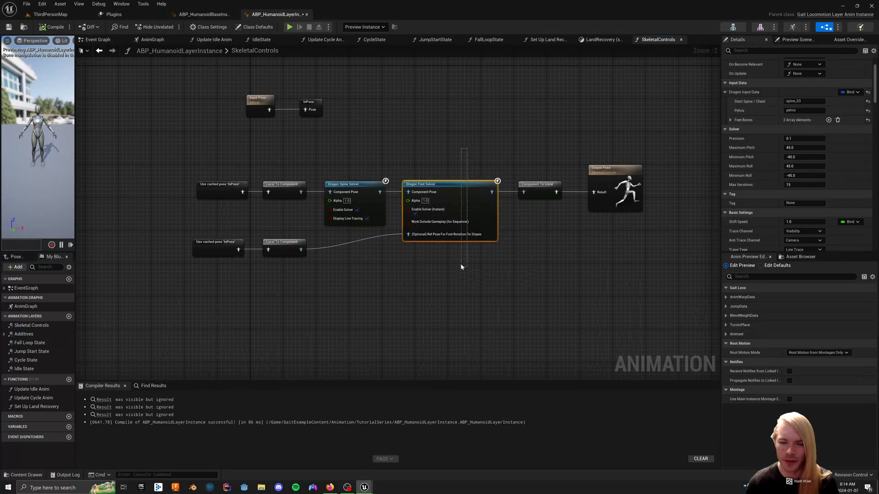
left_click(470, 270)
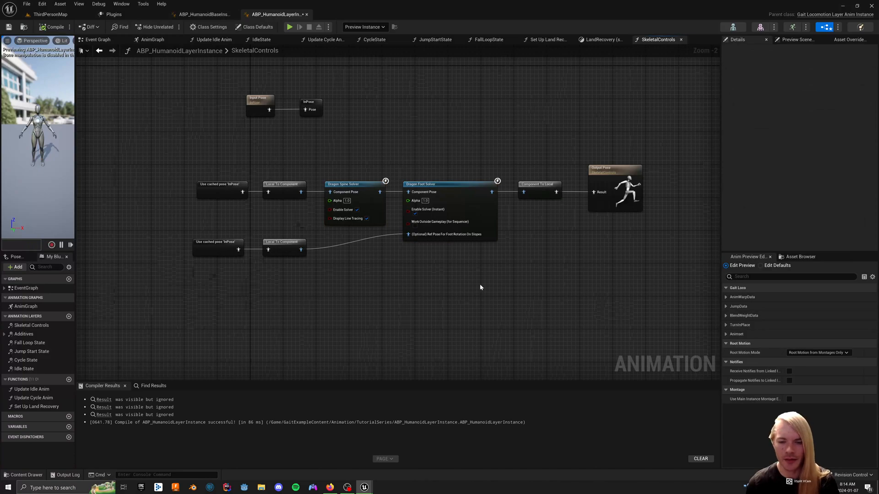
right_click_drag(487, 267, 496, 251)
left_click(482, 198)
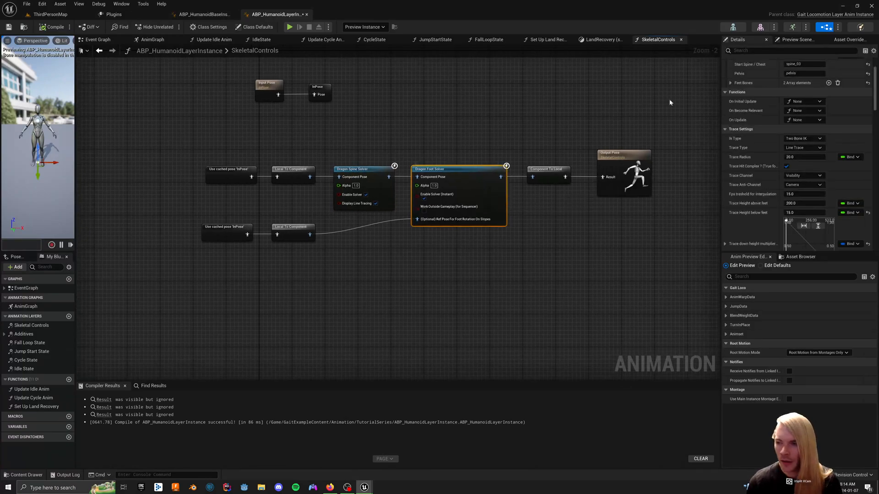
scroll(786, 102, "up", 2)
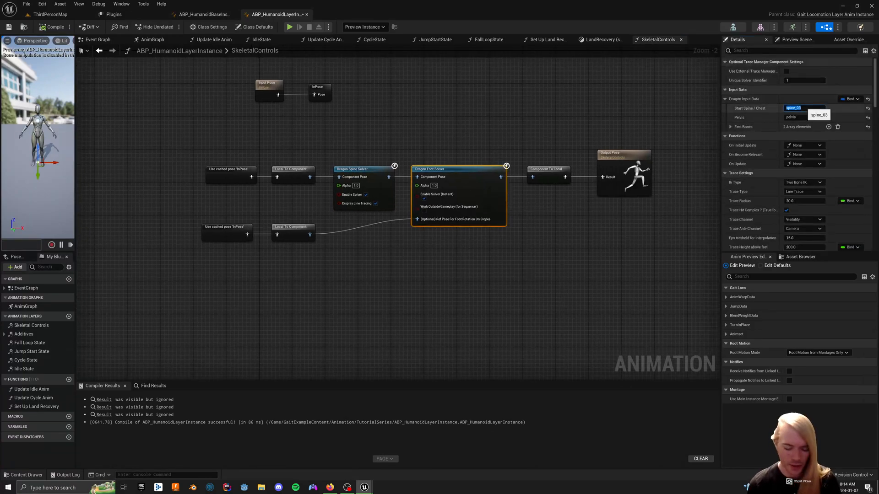
Examine both Feet Bones entries in the Dragon Spine Solver's input data, including bone names, spacing and Feet Height Offset.
left_click(485, 103)
left_click(373, 170)
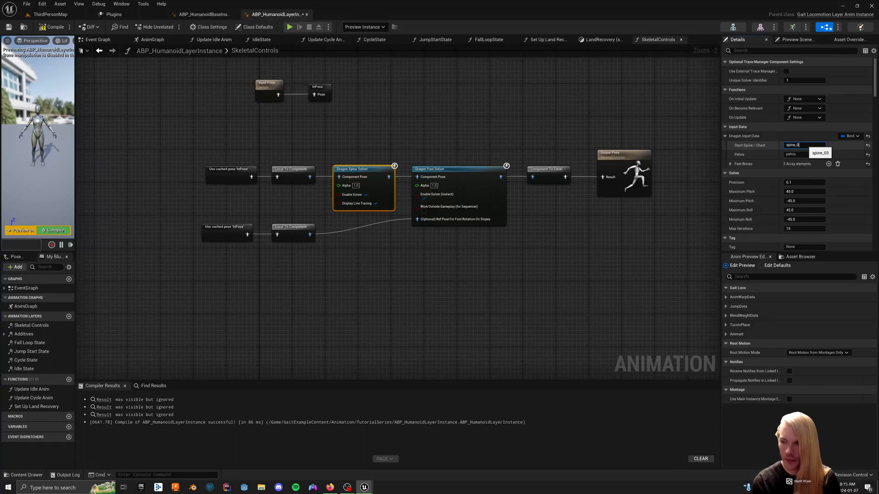
left_click(728, 164)
left_click(737, 173)
scroll(742, 183, "down", 1)
scroll(755, 161, "down", 4)
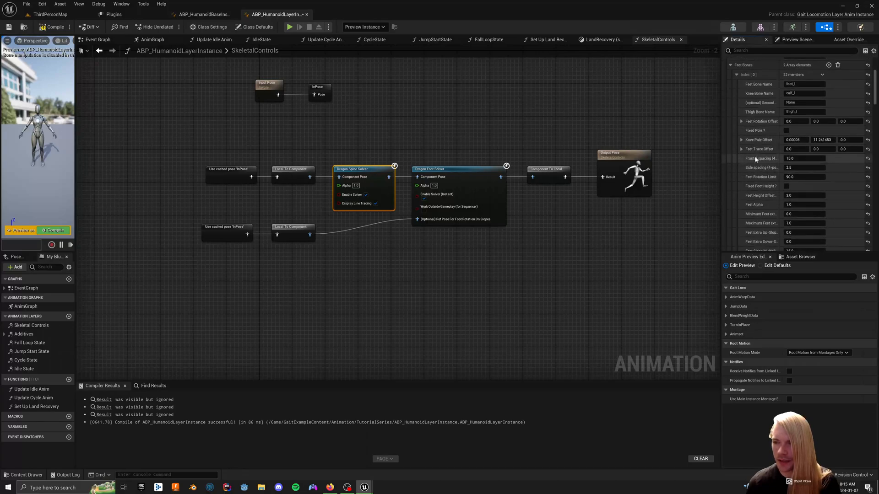
scroll(755, 147, "down", 5)
left_click(736, 189)
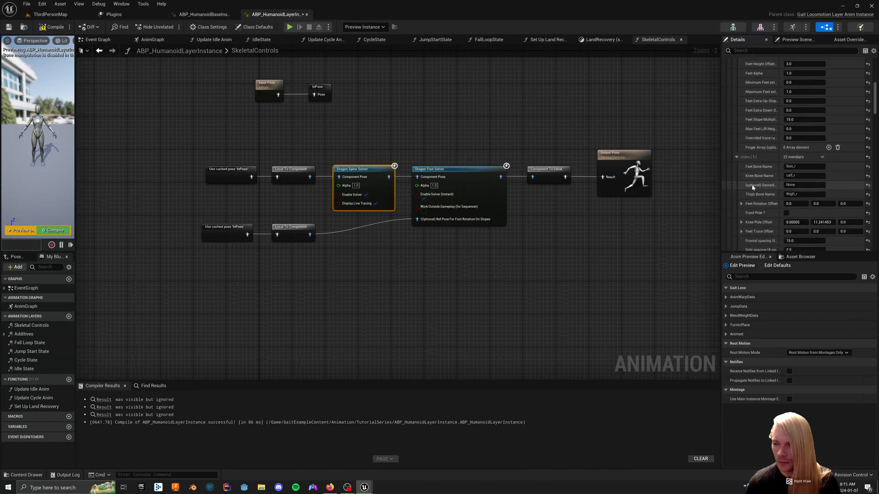
scroll(763, 208, "down", 4)
scroll(762, 205, "down", 5)
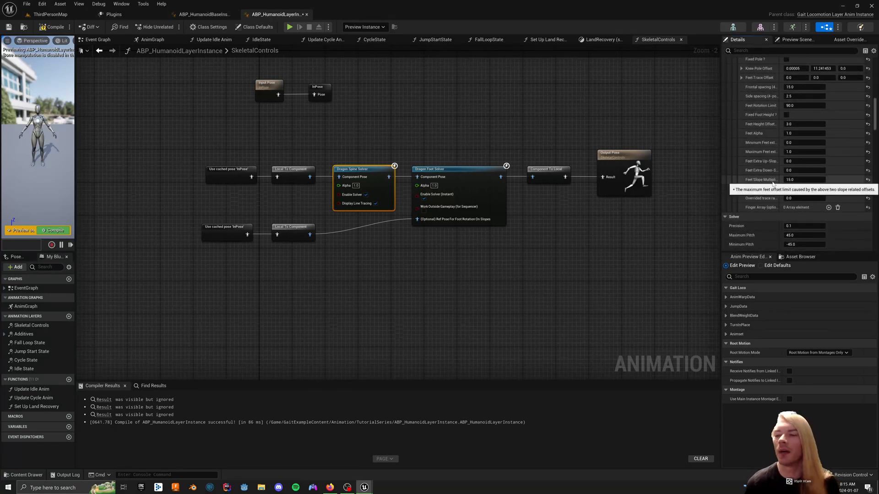
scroll(774, 190, "up", 1)
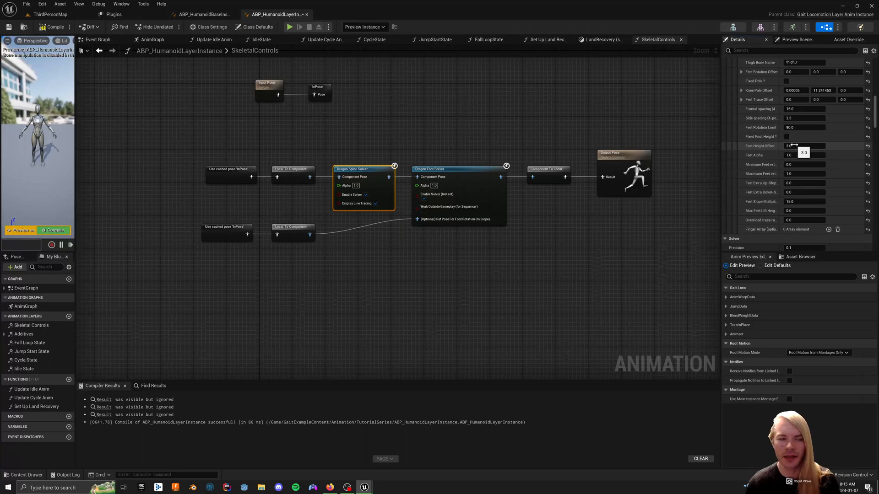
left_click(778, 146)
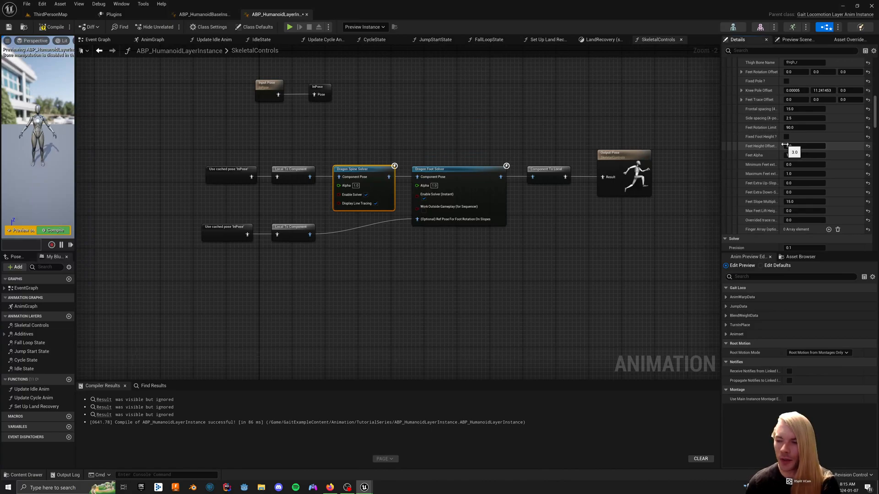
Compile the layer blueprint and play-test ThirdPersonMap by walking the character onto the ramp.
left_click(51, 27)
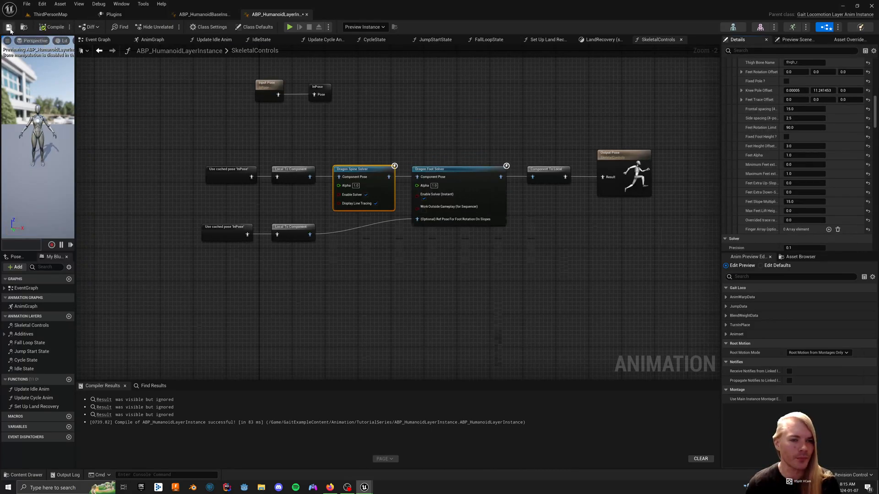
left_click(49, 14)
left_click(168, 27)
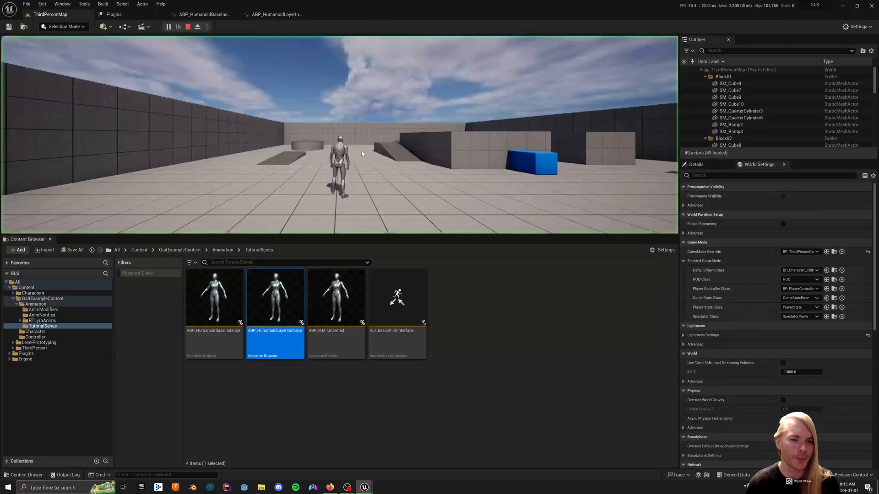
key("w")
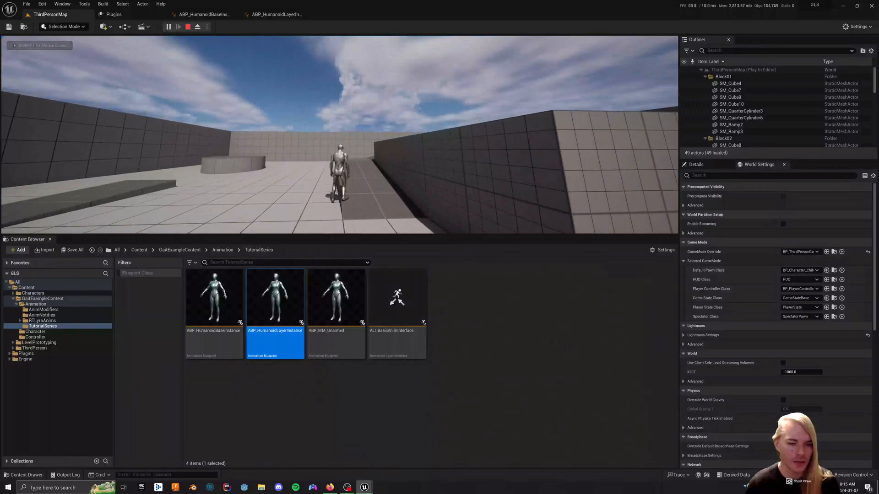
key("w")
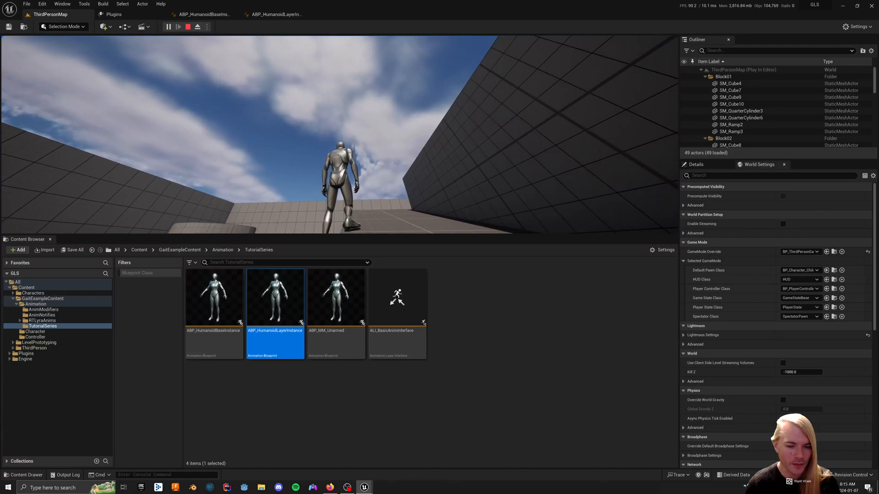
key("shift+F1")
Set Feet Height Offset to 1.0 for both feet in the Dragon Spine Solver and compile the layer blueprint.
left_click(277, 14)
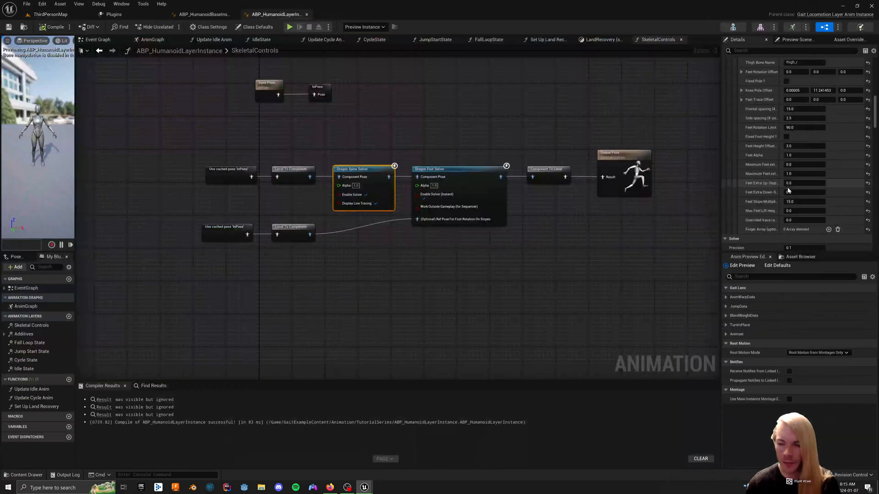
left_click(801, 146)
type("1")
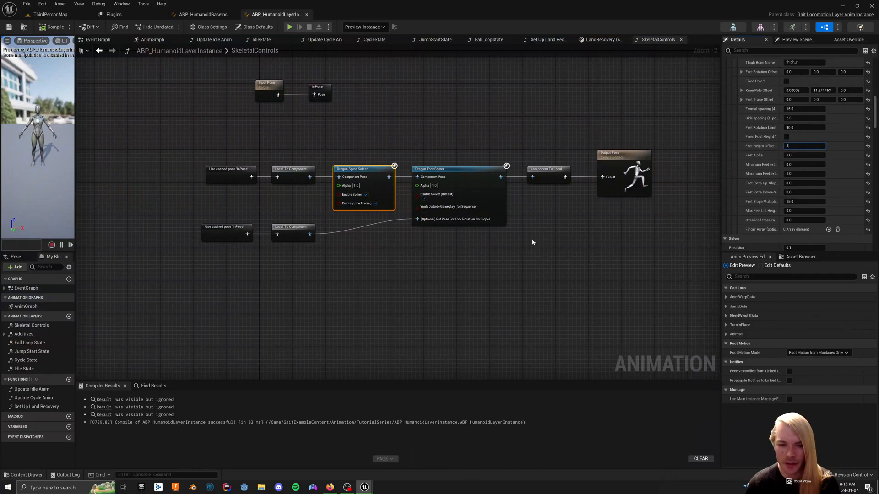
key("Return")
scroll(774, 160, "up", 1)
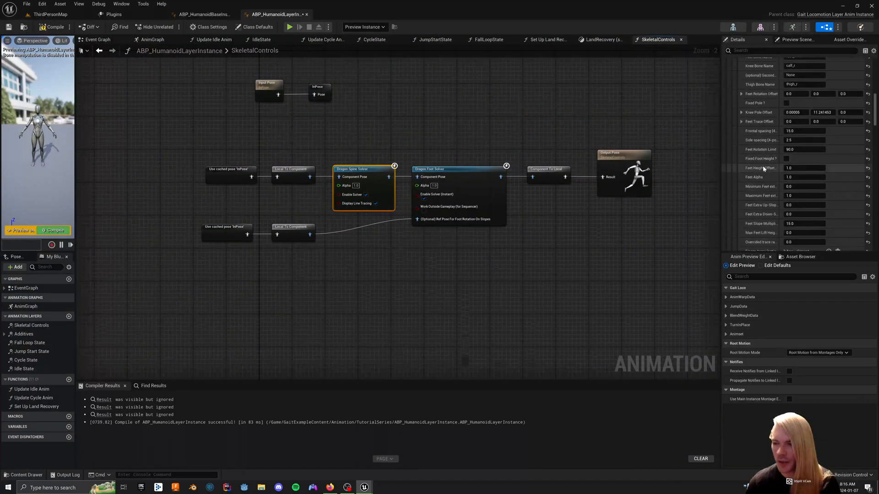
scroll(766, 160, "up", 6)
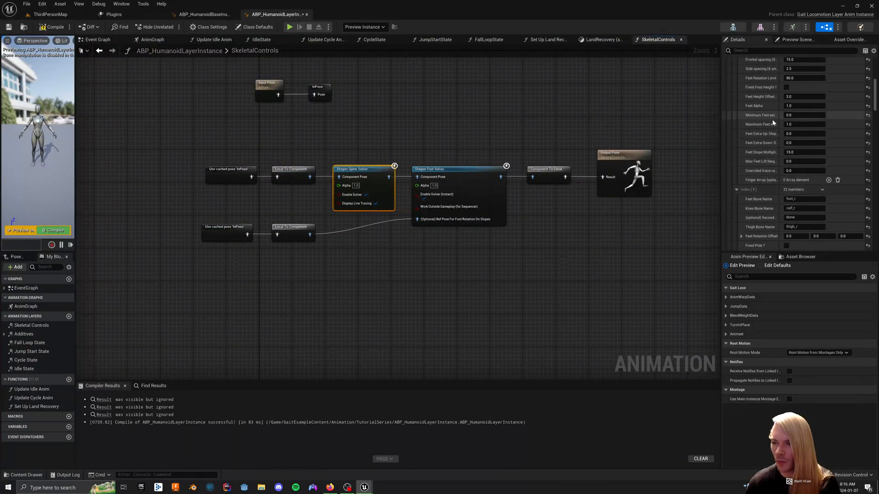
left_click_drag(786, 97, 775, 97)
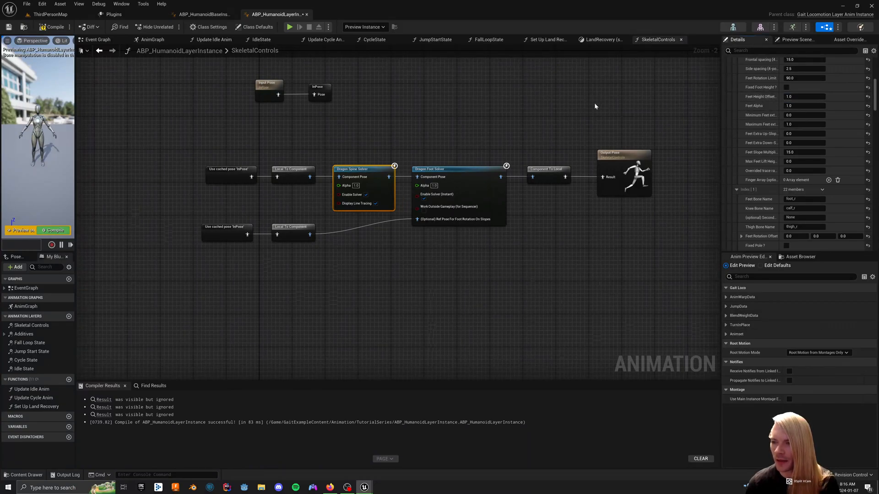
left_click(53, 27)
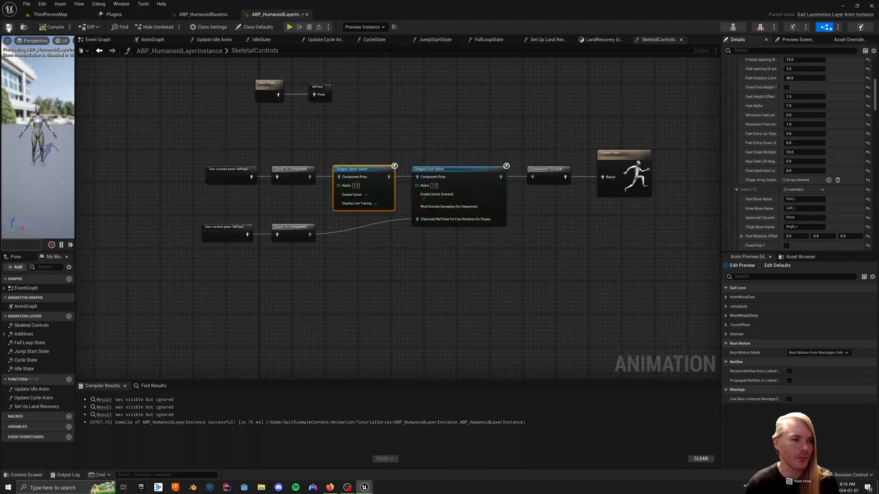
Play-test ThirdPersonMap in an enlarged viewport, checking the character's foot placement on the ramp and its edges.
left_click(50, 14)
left_click_drag(474, 235, 512, 413)
left_click(167, 26)
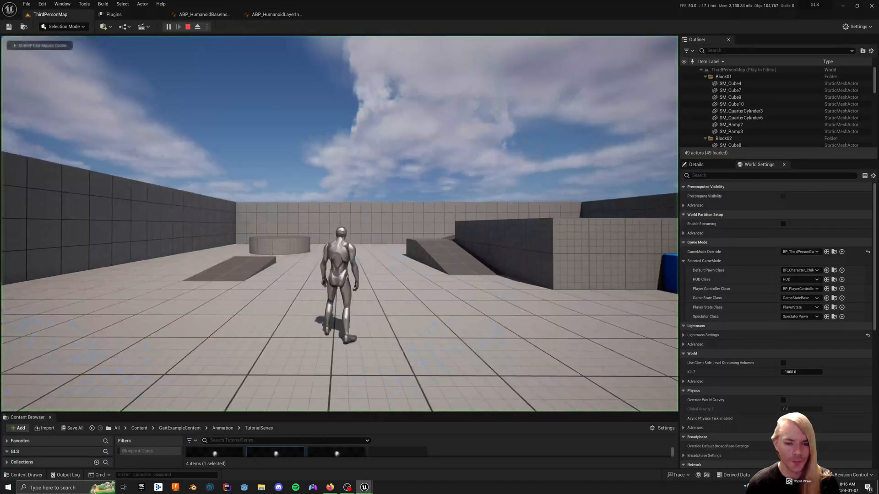
key("w")
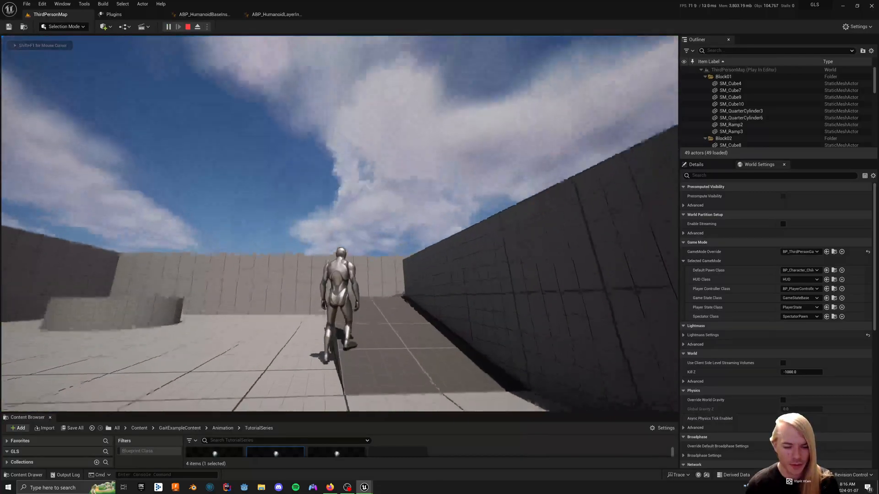
key("w")
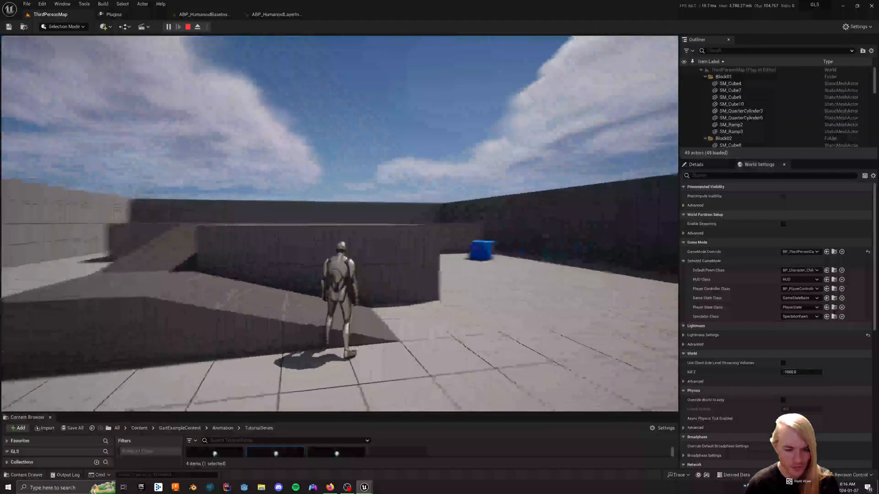
key("w")
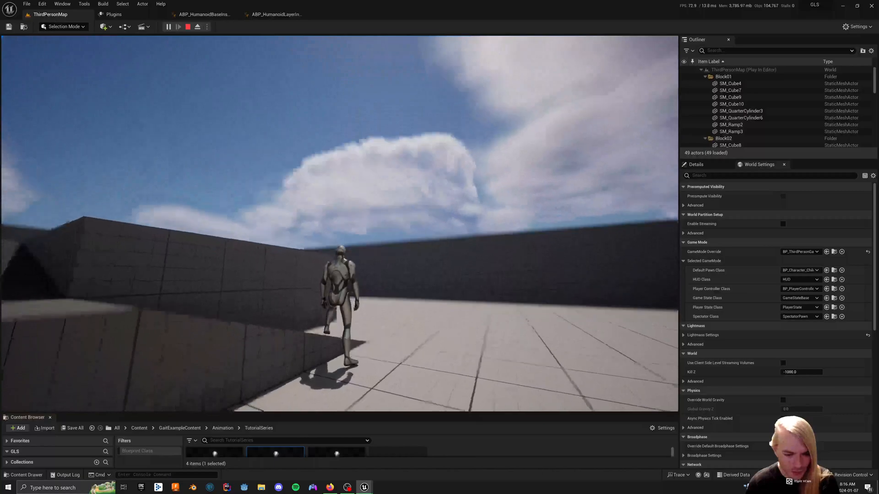
key("w")
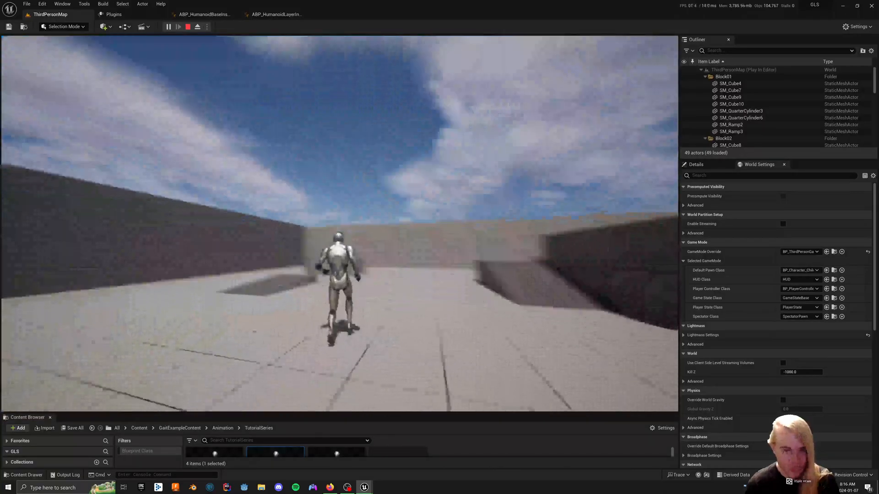
key("Escape")
Recheck the Feet Height Offset and related foot settings for both feet in the layer blueprint's Dragon Spine Solver.
left_click(278, 14)
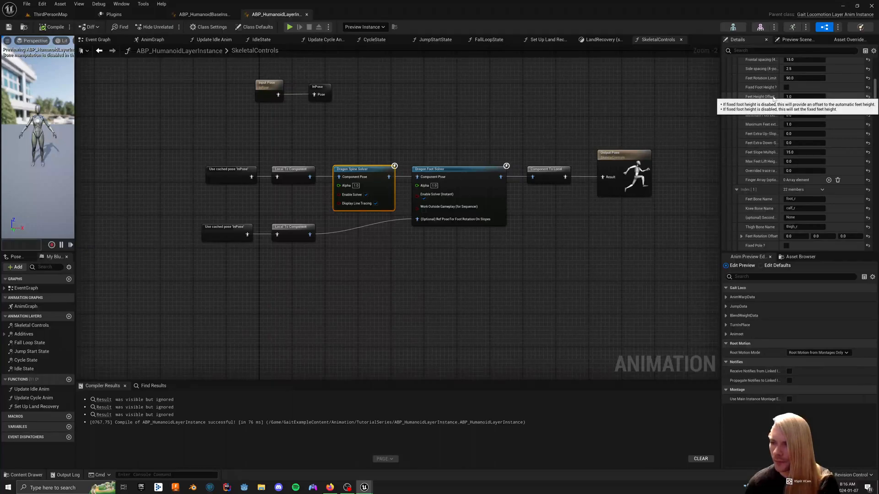
scroll(773, 100, "up", 2)
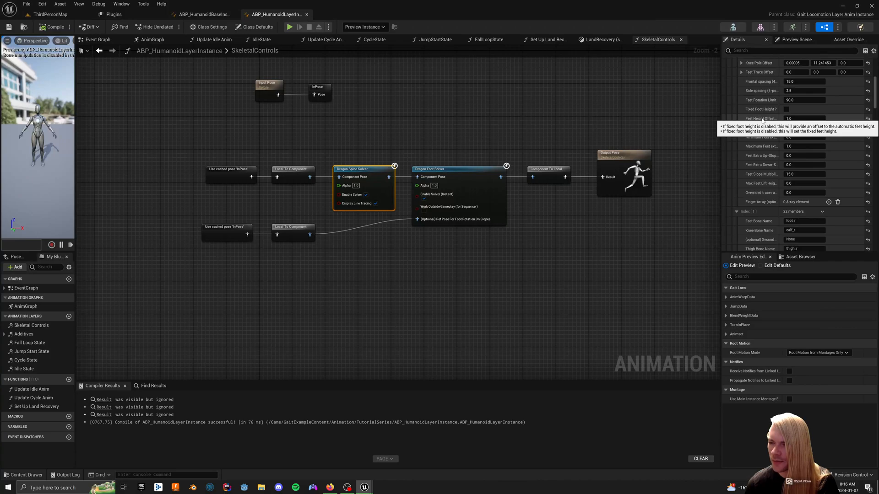
scroll(769, 146, "up", 6)
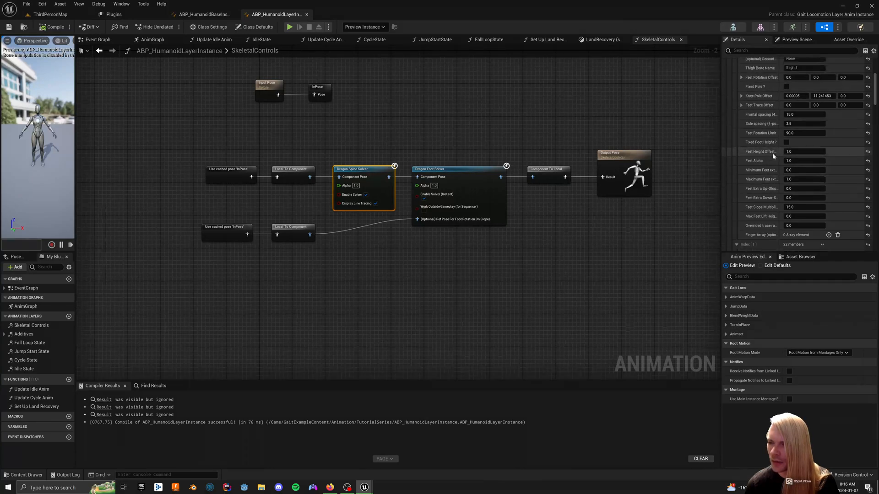
scroll(767, 152, "up", 3)
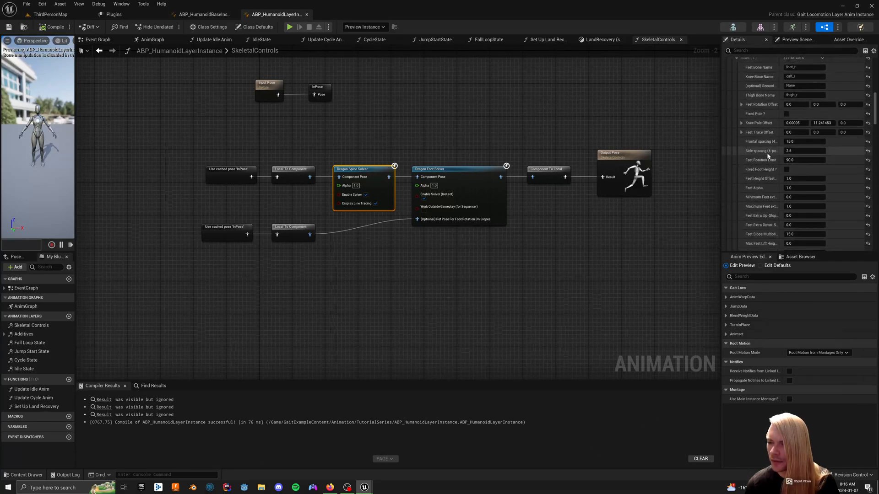
left_click(381, 132)
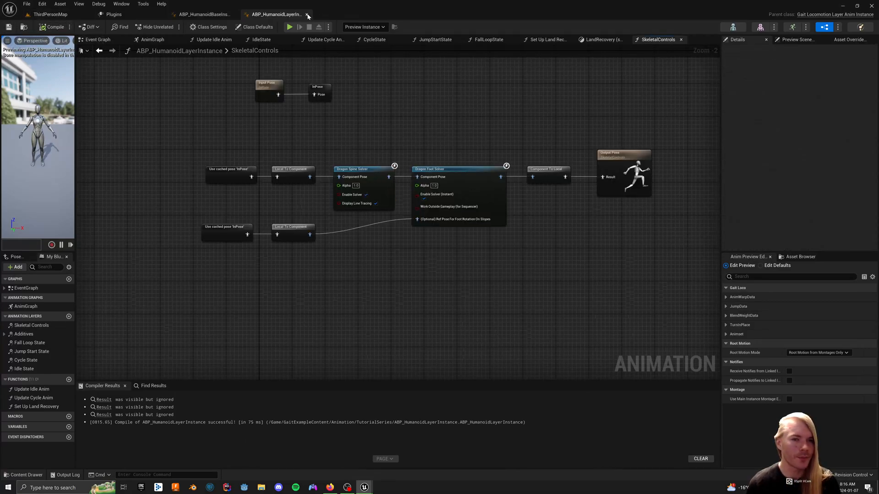
Close both humanoid animation blueprints and give the Content Browser more room below the ThirdPersonMap viewport.
left_click(306, 15)
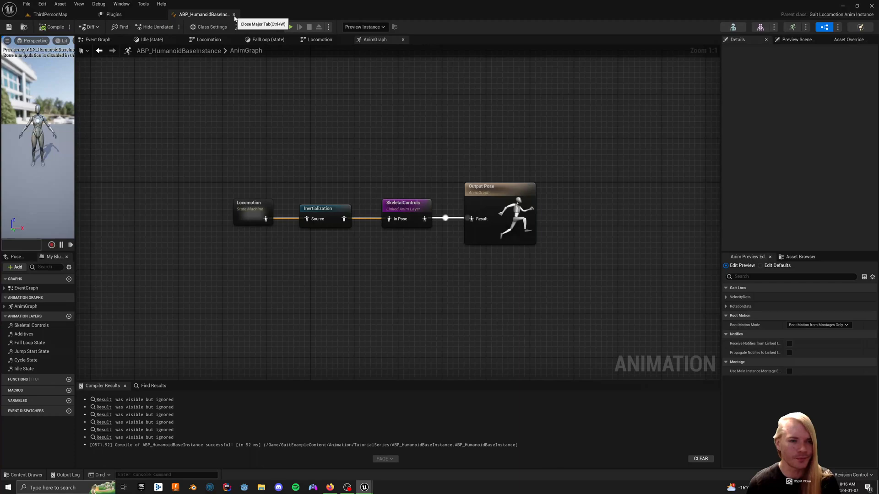
left_click(234, 15)
left_click(49, 14)
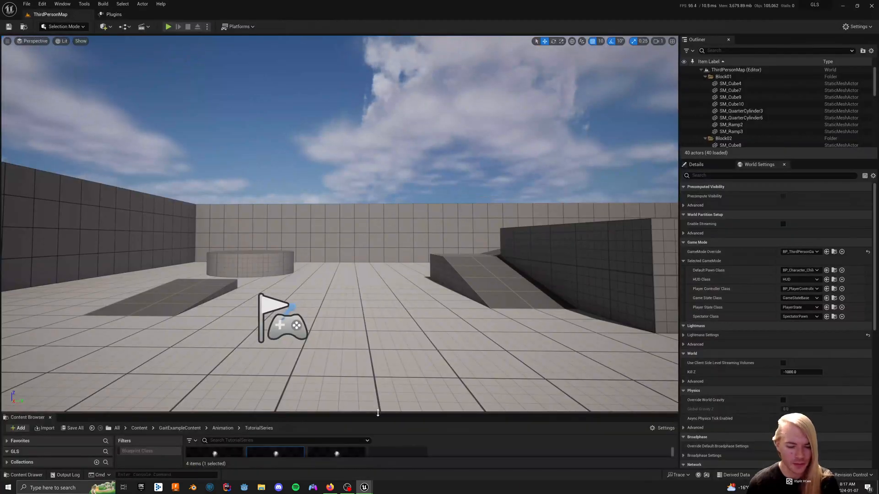
left_click_drag(374, 411, 412, 262)
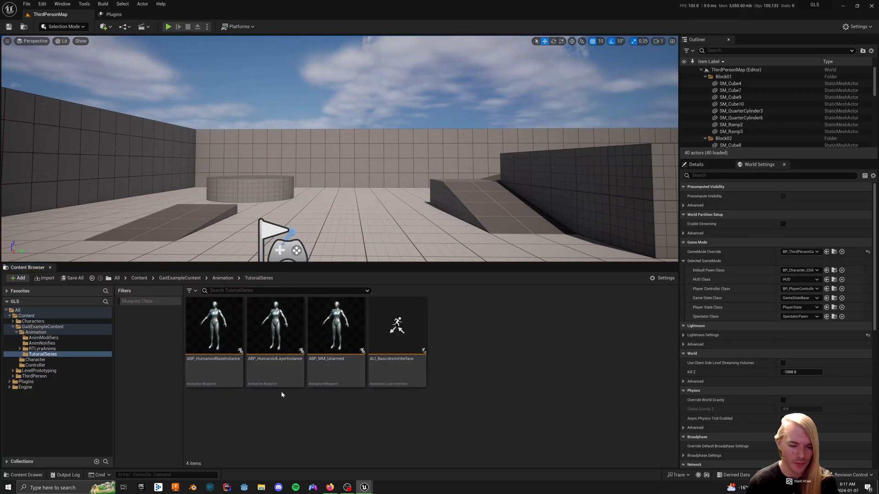
Open ABP_HumanoidBaseInstance and add a Two Bone IK node below SkeletalControls in its AnimGraph.
double_click(240, 349)
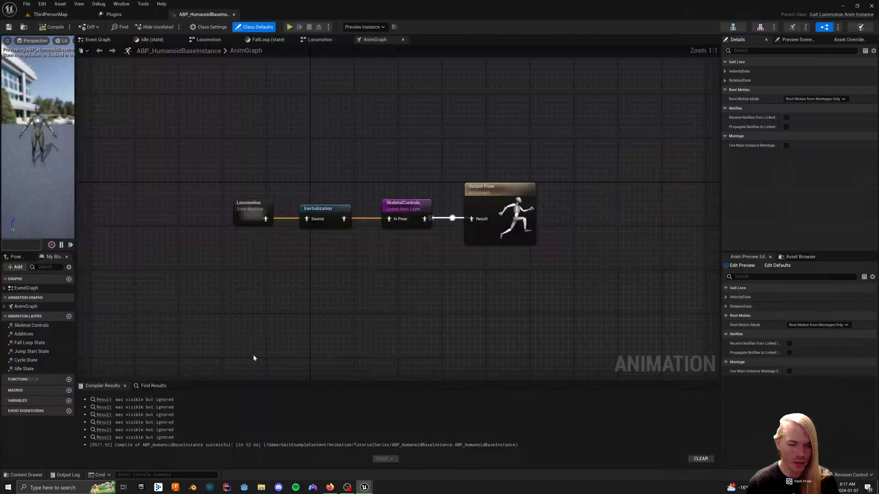
left_click_drag(383, 290, 378, 129)
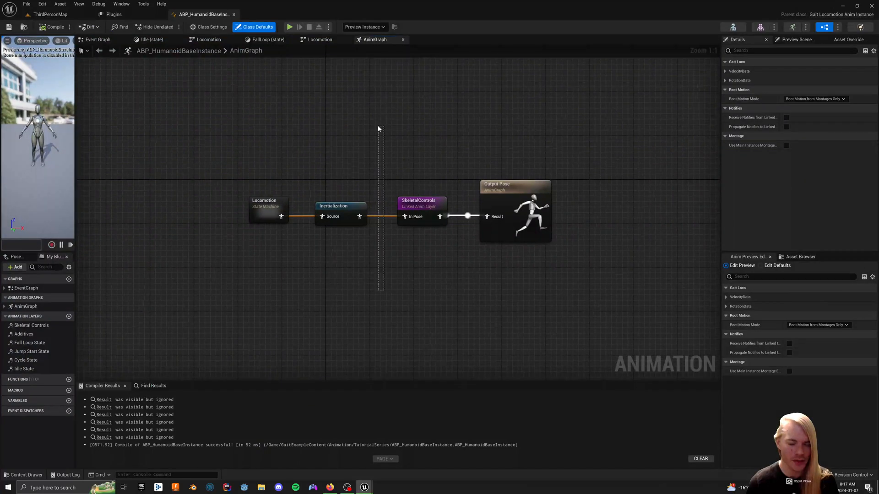
left_click_drag(378, 128, 383, 128)
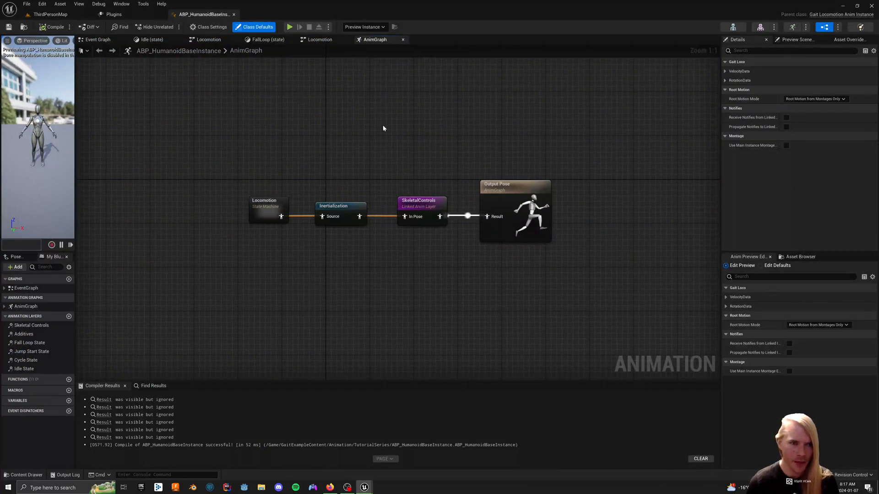
left_click(432, 249)
right_click_drag(432, 248, 418, 244)
right_click(403, 262)
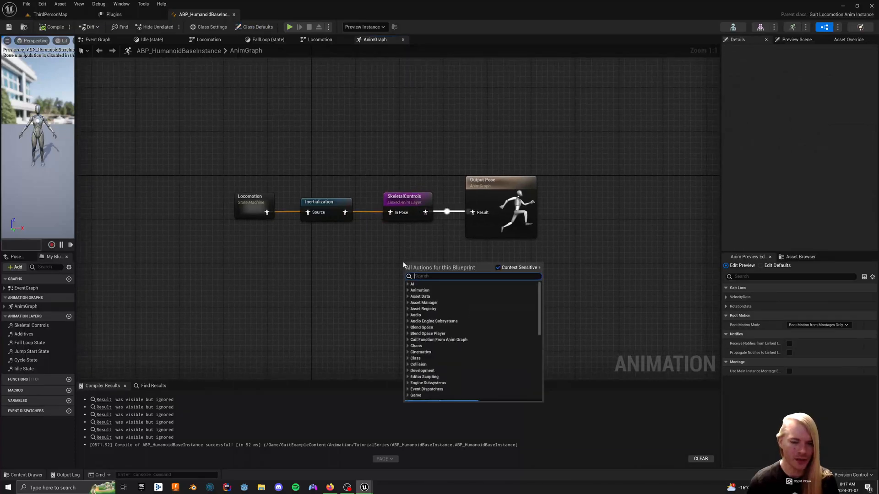
type("two b")
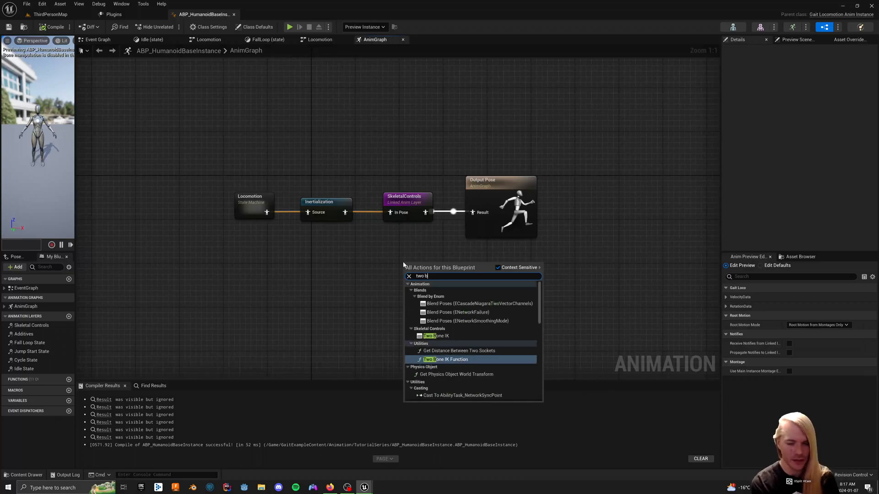
key("Up")
key("Up")
key("Return")
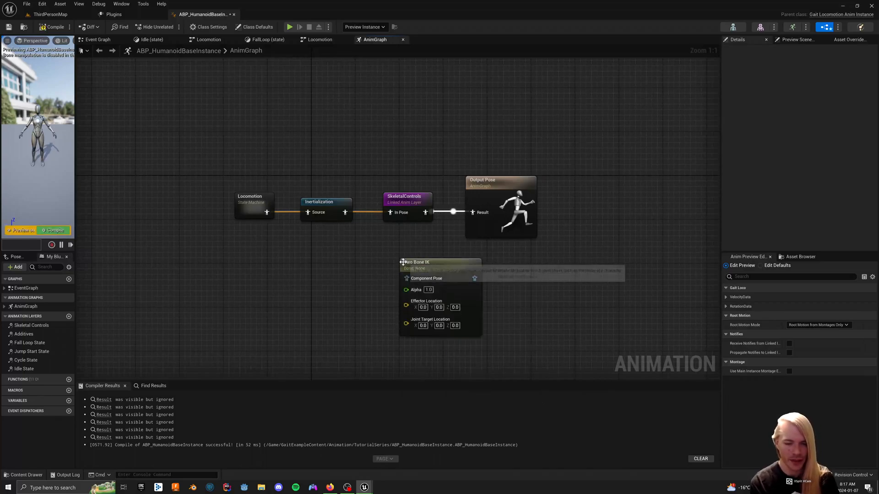
Add a CCDIK node beside the Two Bone IK node in the AnimGraph and show its solver settings.
right_click_drag(483, 316, 458, 265)
right_click(458, 268)
type("CCdik")
key("Return")
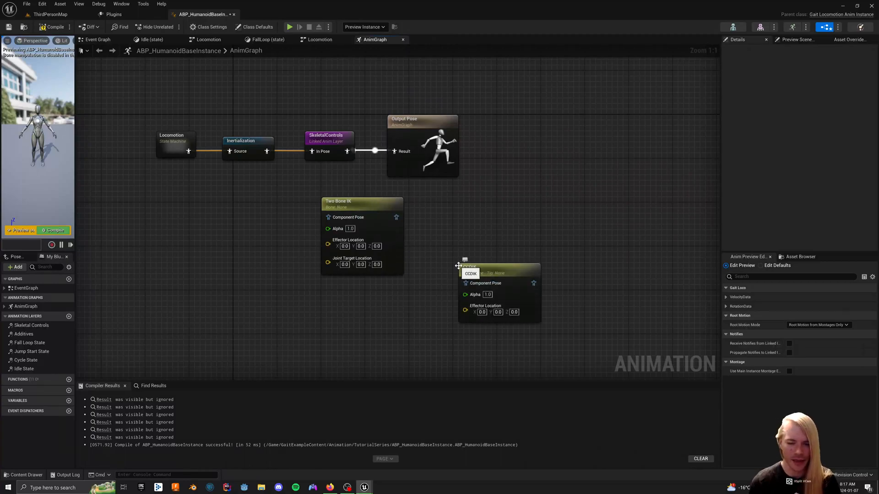
left_click_drag(458, 265, 425, 215)
left_click_drag(442, 287, 356, 223)
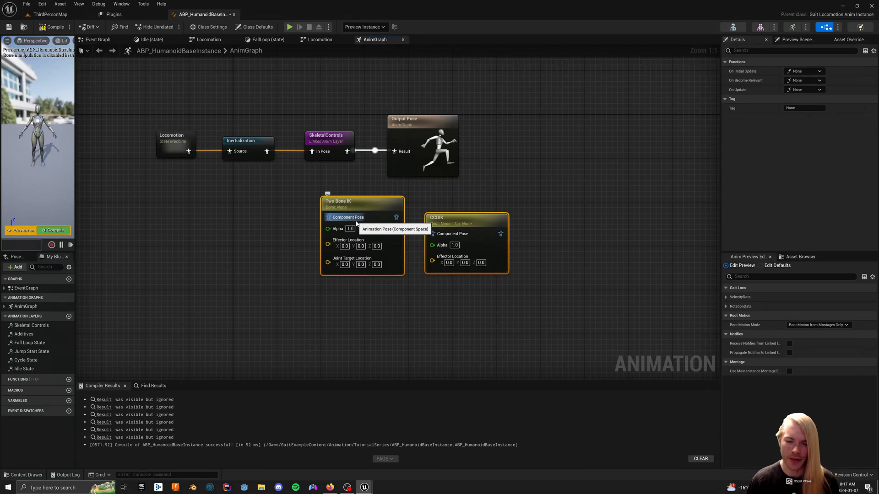
left_click(485, 259)
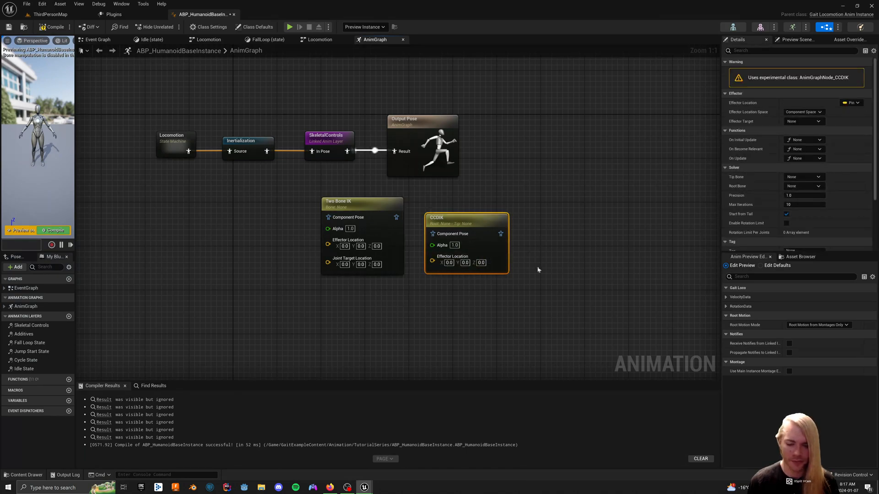
Delete the Two Bone IK and CCDIK nodes from the AnimGraph and compile ABP_HumanoidBaseInstance.
left_click_drag(497, 278, 326, 219)
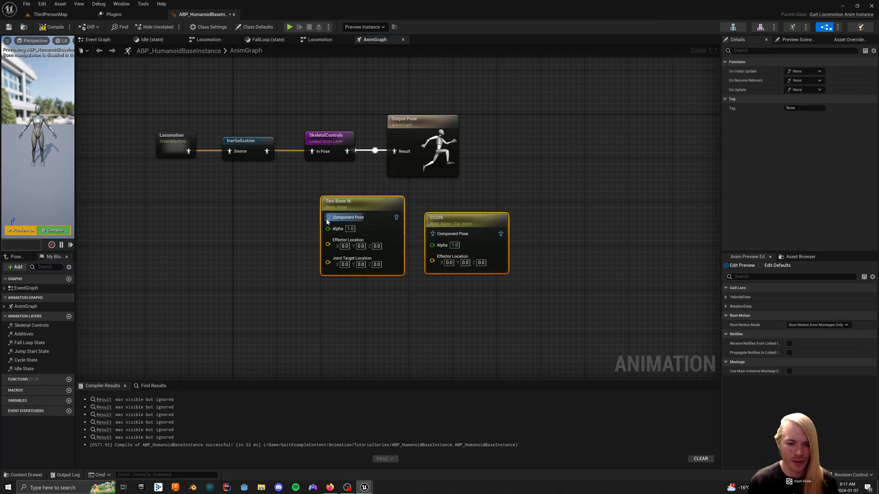
key("Delete")
key("Home")
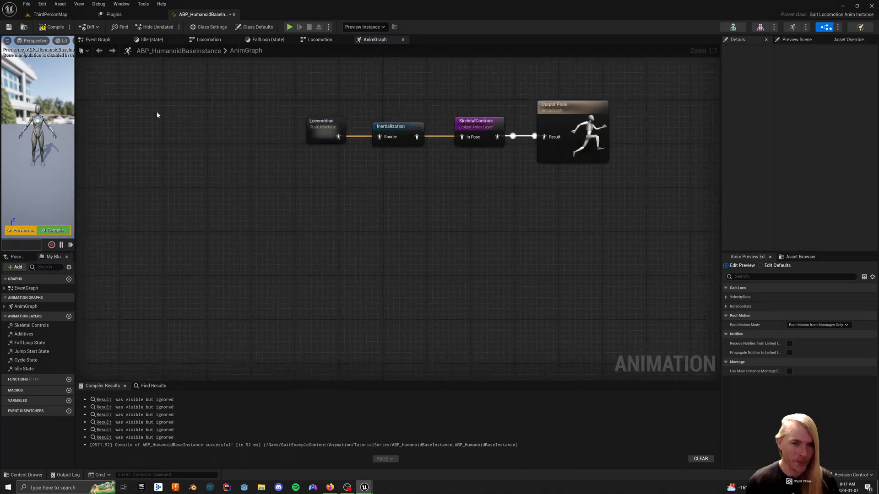
left_click(55, 28)
Close the ABP_HumanoidBaseInstance blueprint and return to the ThirdPersonMap level.
right_click_drag(438, 180, 365, 227)
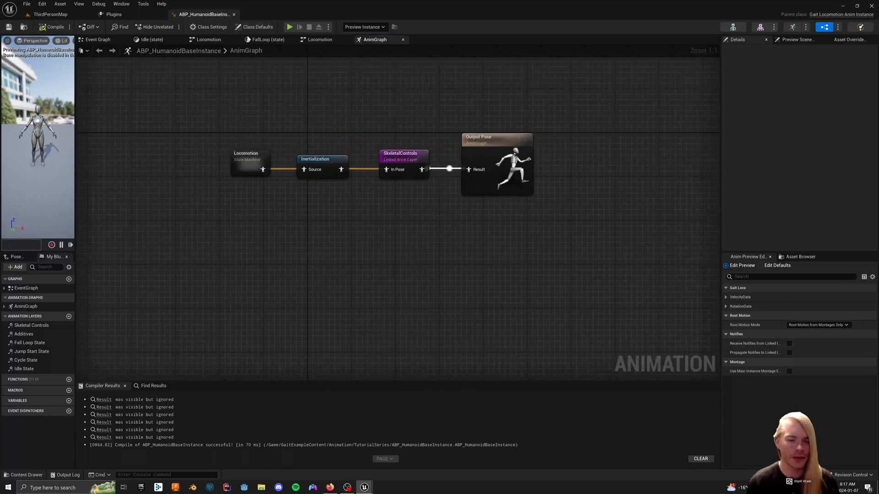
left_click(114, 14)
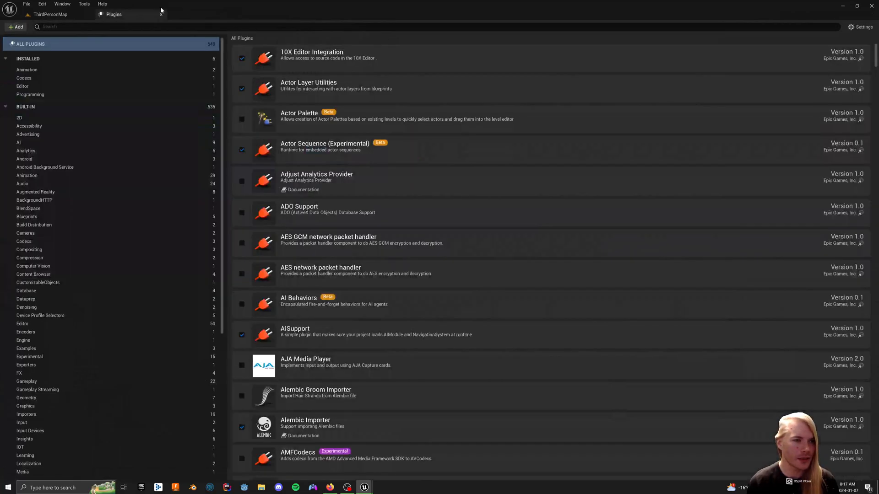
left_click(51, 14)
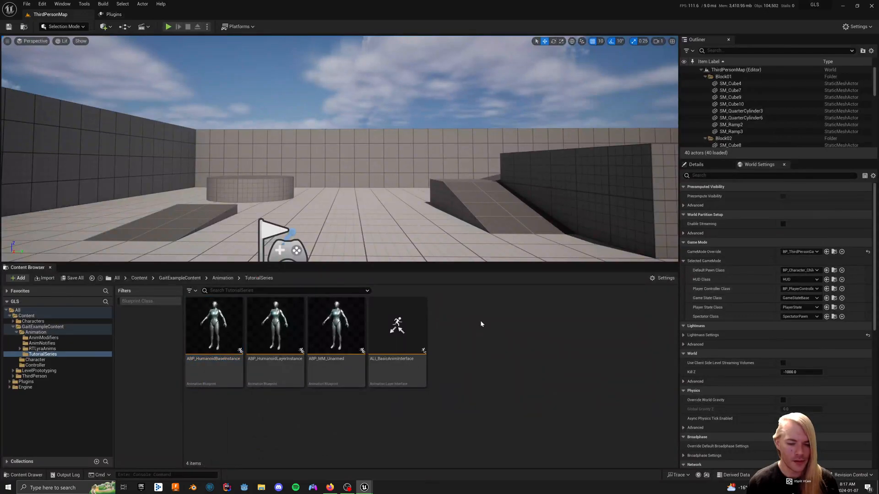